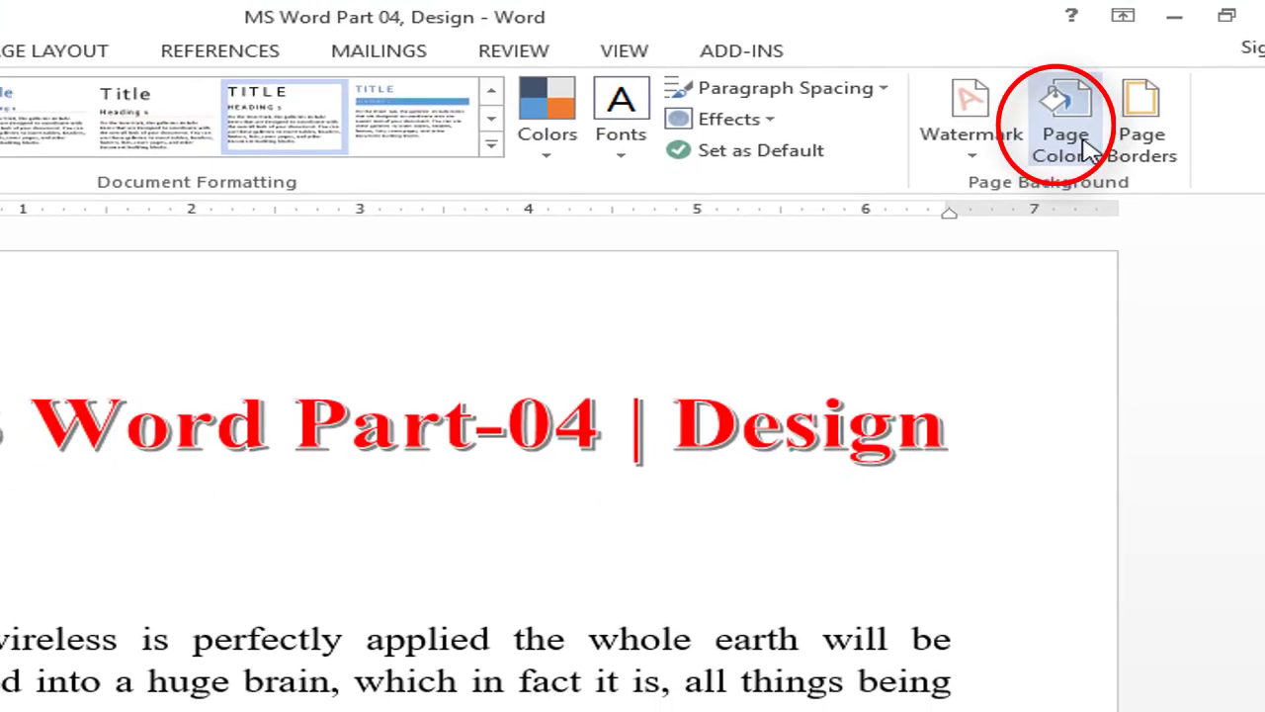
Set the page colour to Blue, Accent 1, Lighter 40%
left_click(1087, 149)
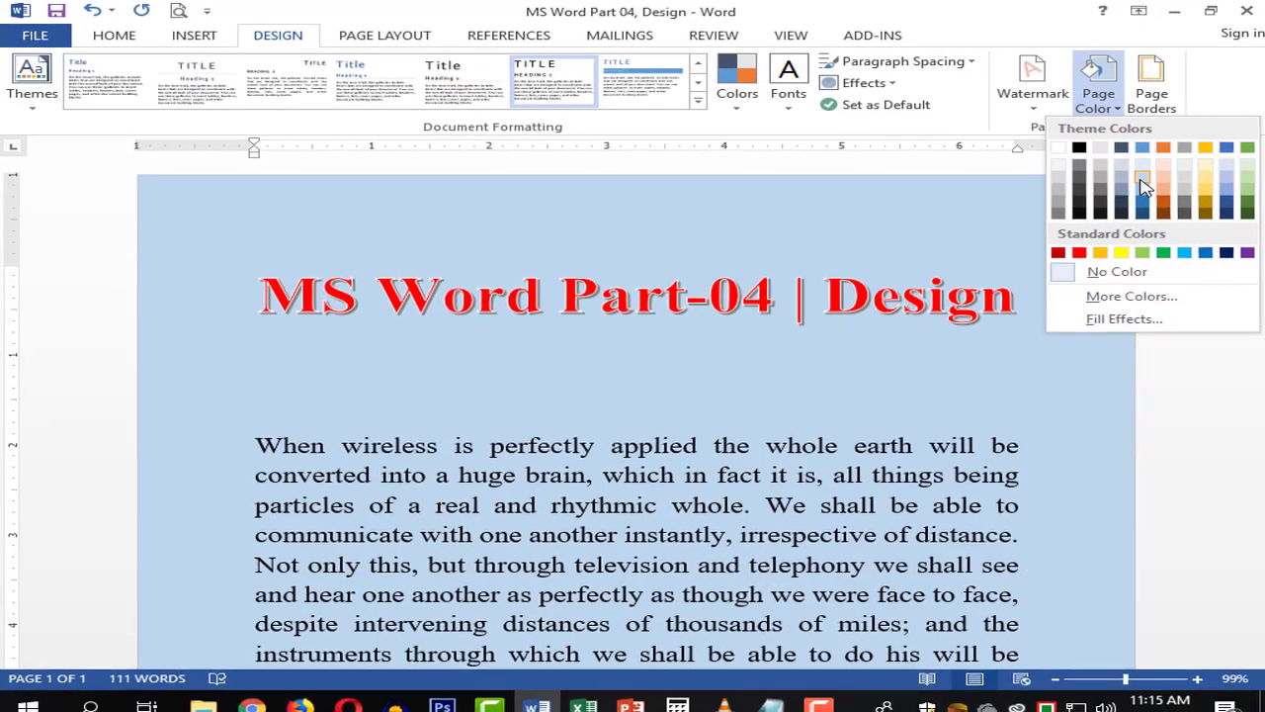
left_click(1142, 193)
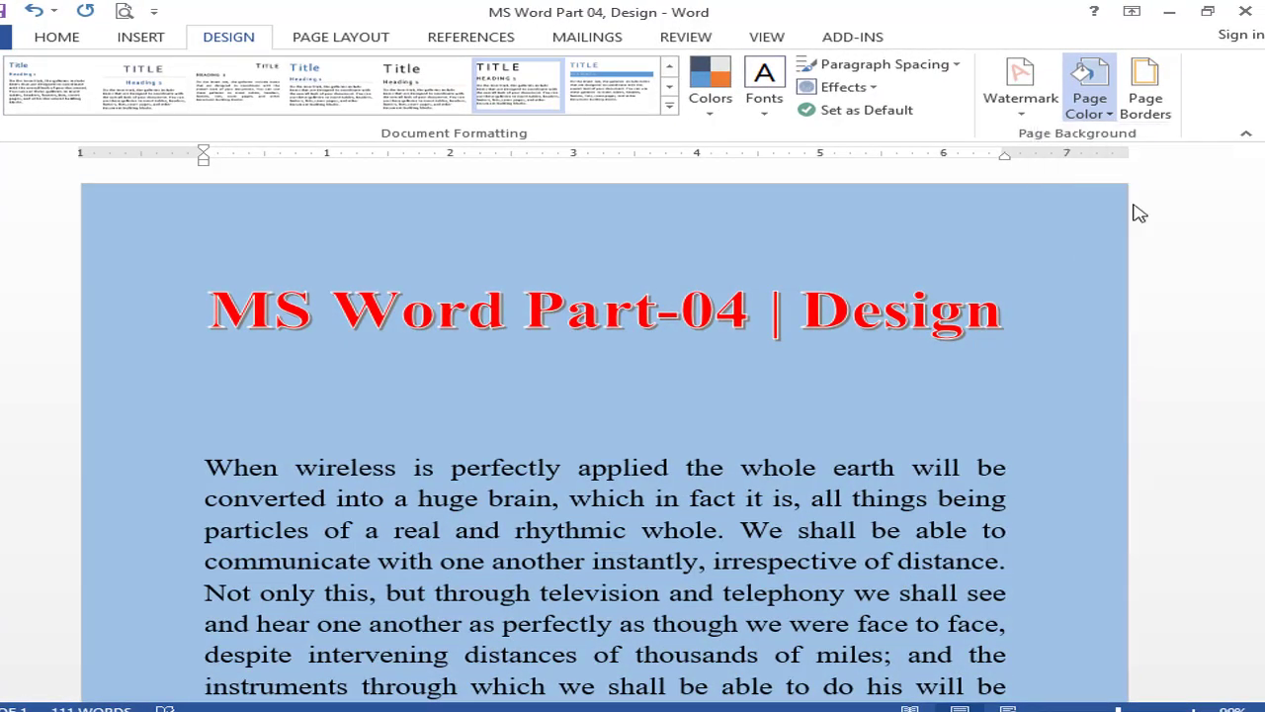
scroll(741, 430, "down", 4)
scroll(756, 433, "down", 1)
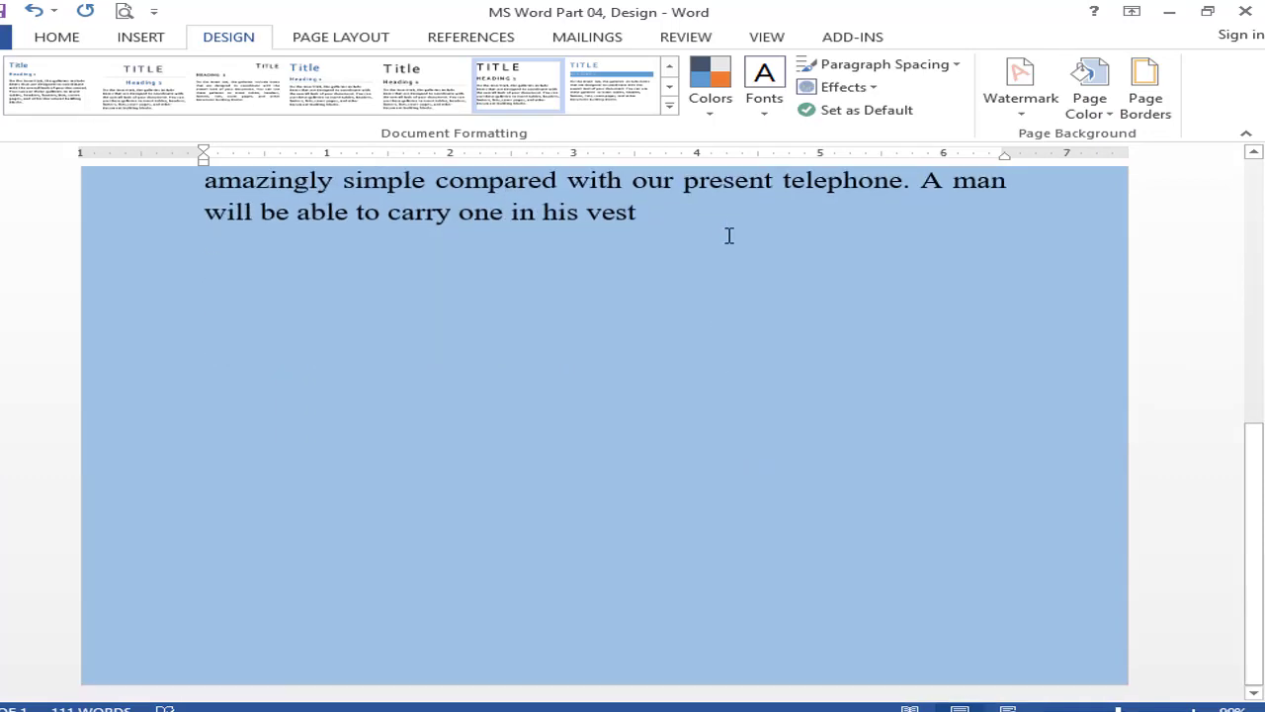
Add blank lines after 'vest' so a second page appears
key("Return")
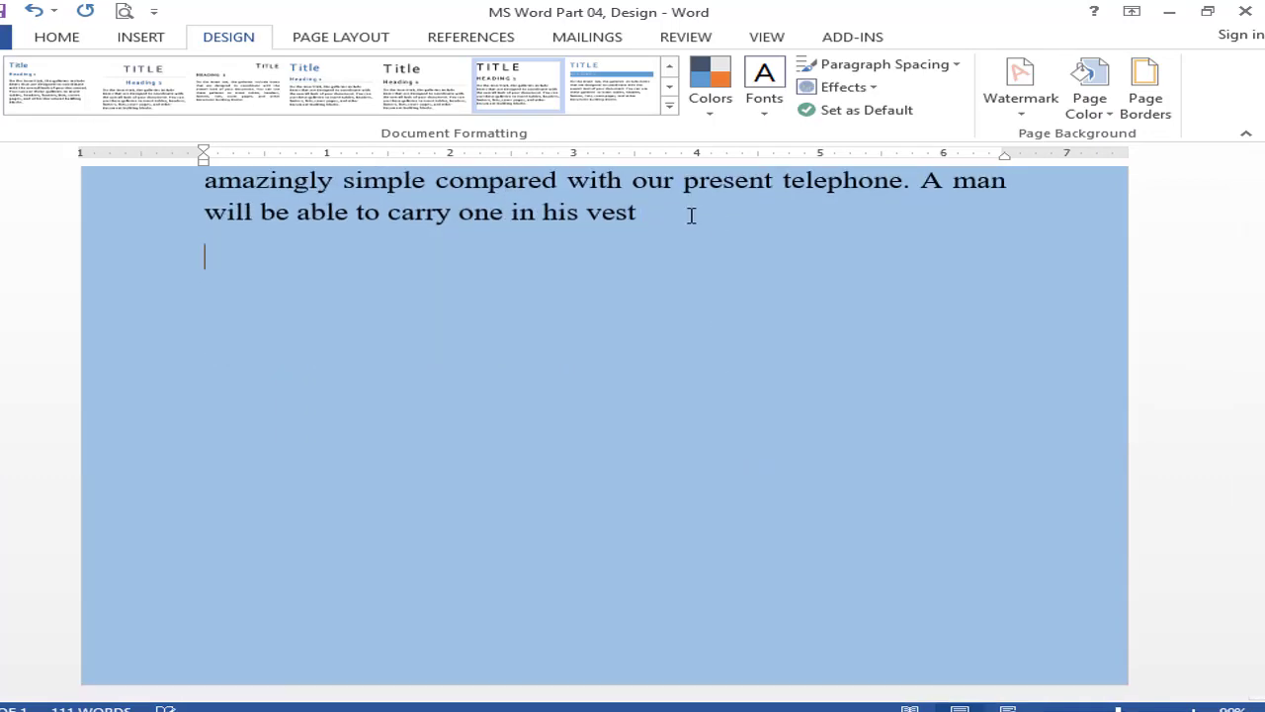
key("Return")
key("Return")
key("Return")
key("Return")
key("Return")
key("Return")
key("Return")
key("Return")
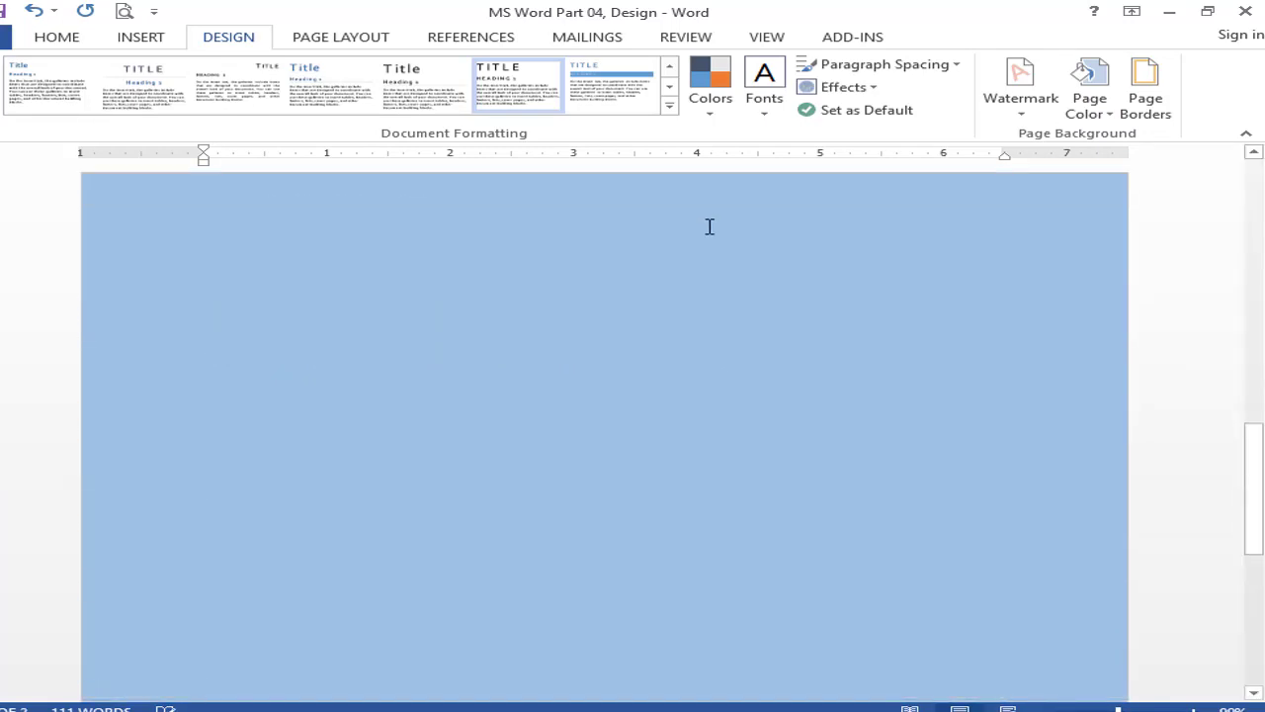
scroll(715, 231, "up", 3)
scroll(794, 353, "up", 2)
scroll(797, 353, "up", 1)
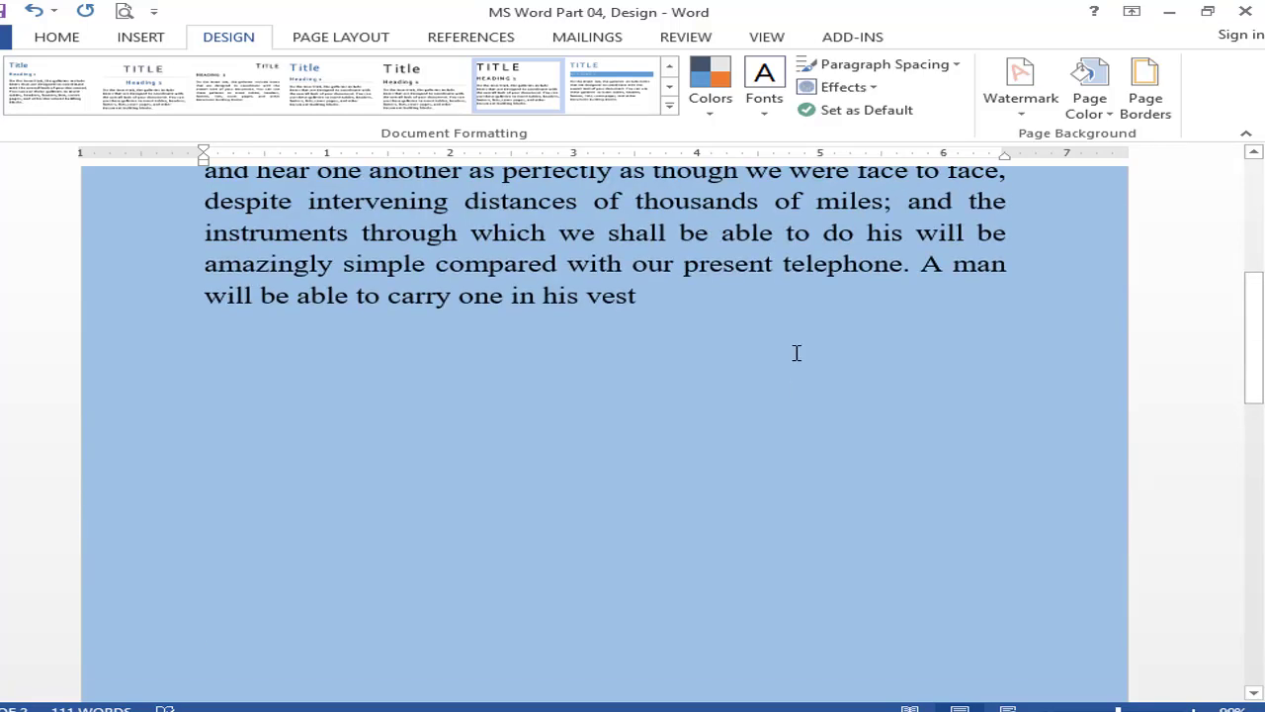
scroll(796, 353, "up", 3)
scroll(791, 358, "up", 1)
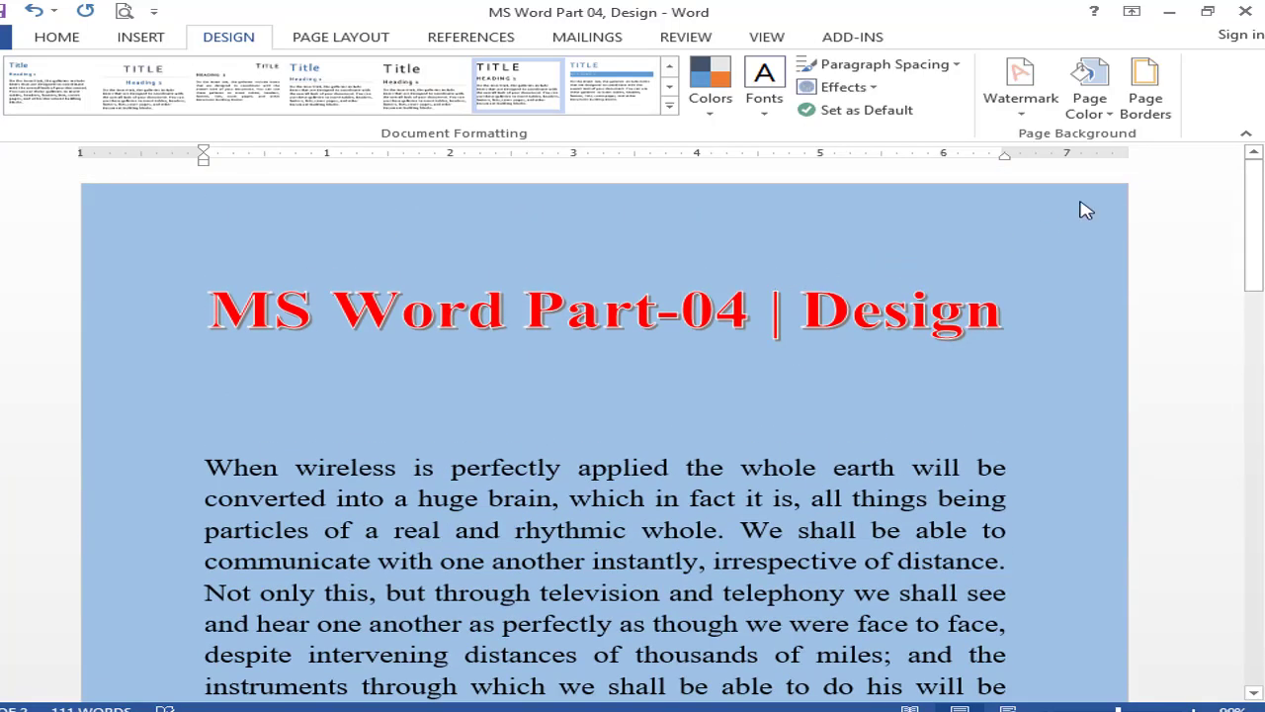
Apply a custom pink page colour from the More Colors spectrum
left_click(1111, 118)
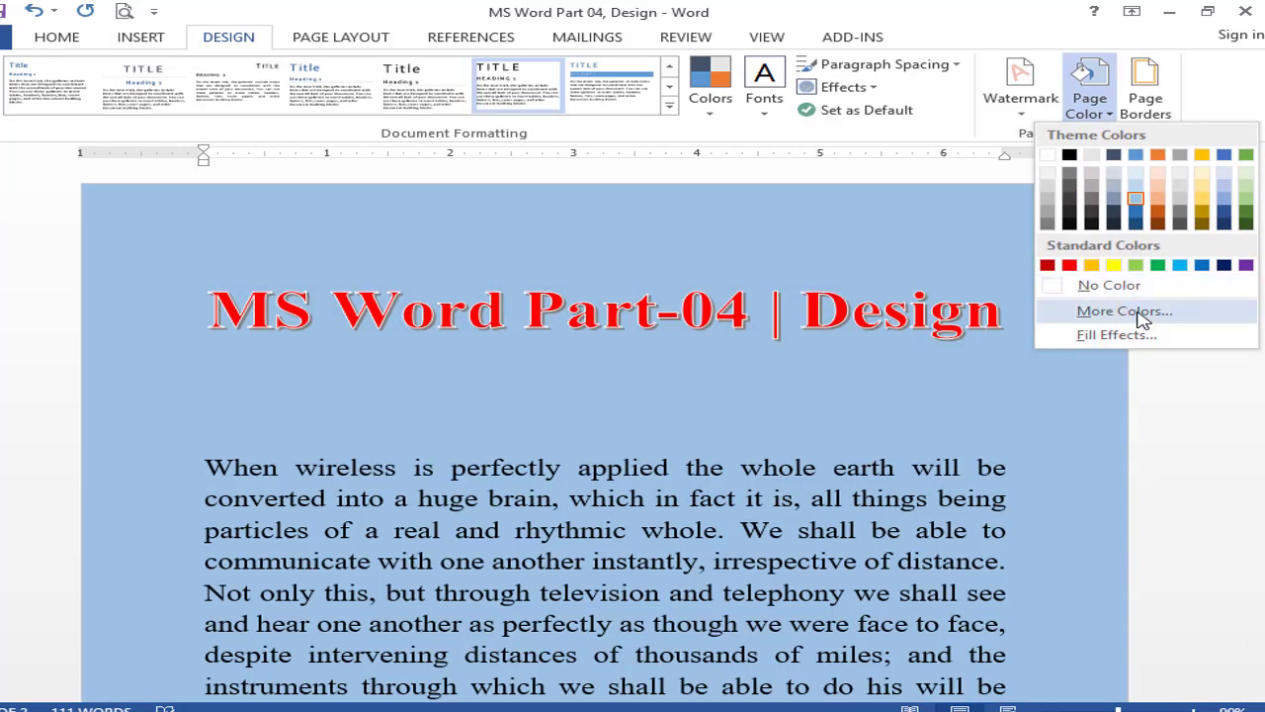
left_click(1138, 314)
mouse_move(479, 285)
left_mouse_down()
mouse_move(474, 274)
mouse_move(565, 274)
mouse_move(610, 291)
mouse_move(617, 309)
left_mouse_up()
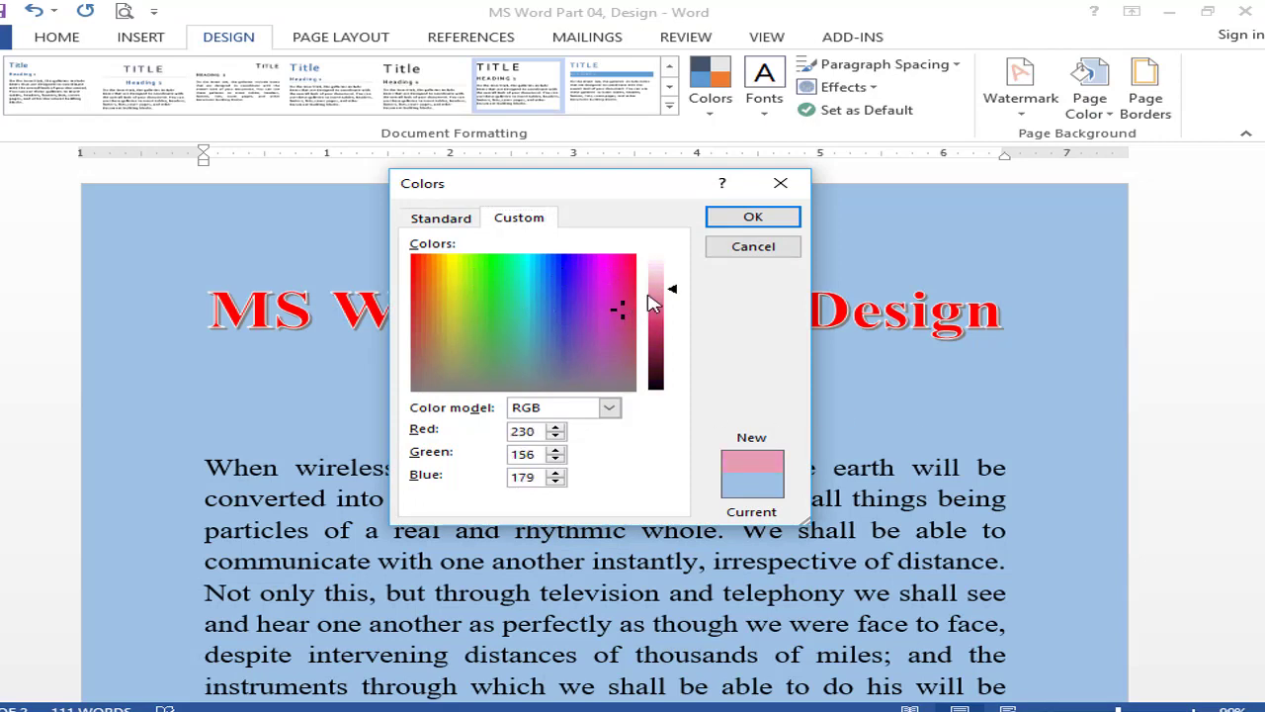
left_click(746, 220)
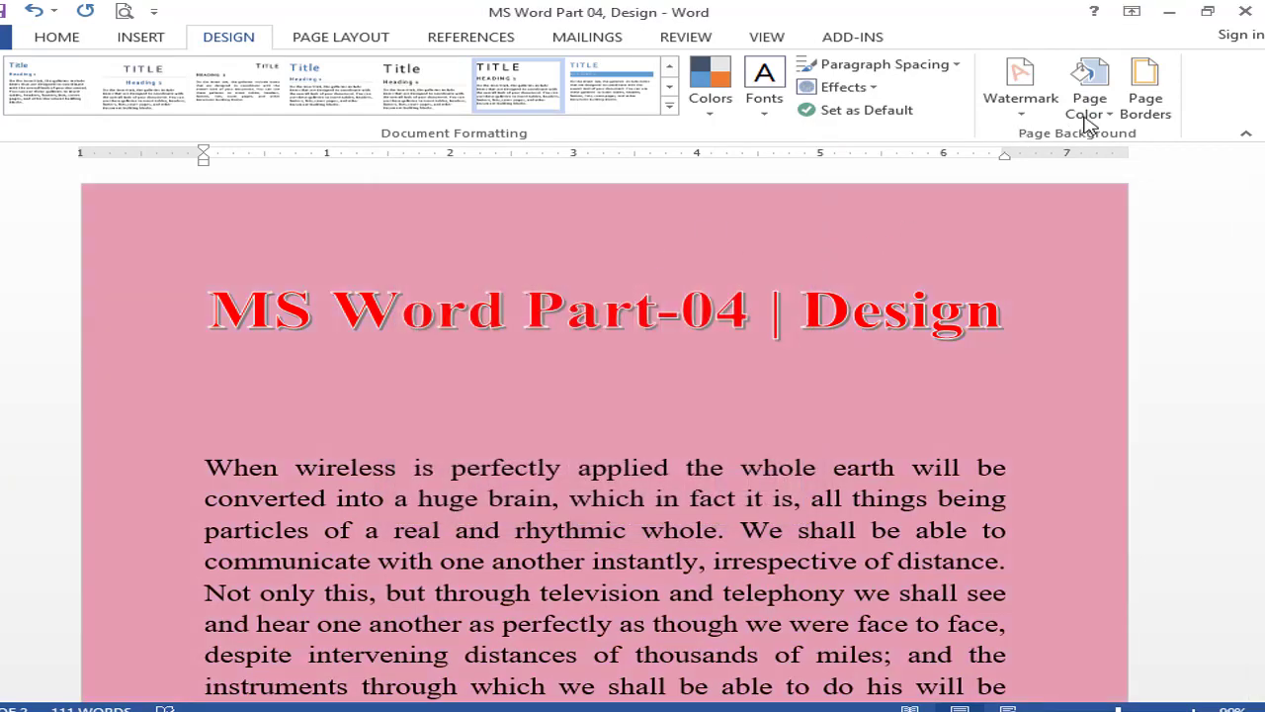
Replace the pink with a strong blue from the Standard colour palette
left_click(1089, 107)
left_click(1087, 350)
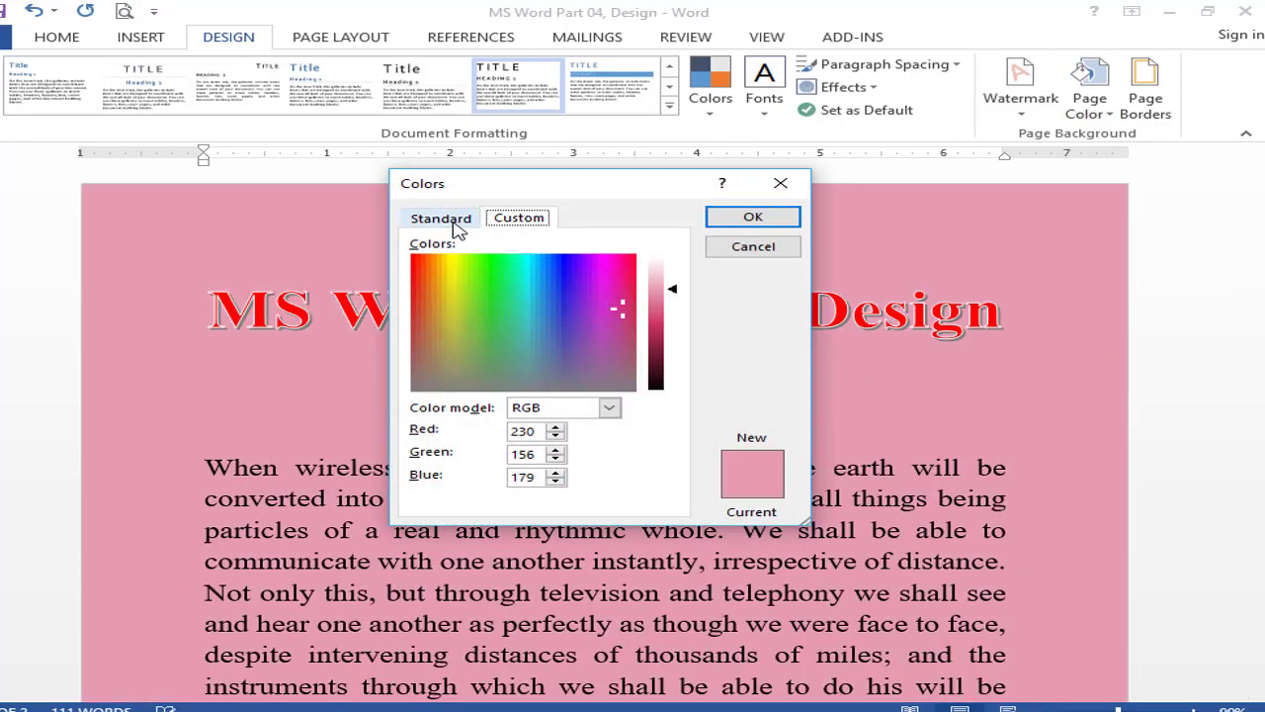
left_click(453, 227)
left_click(557, 274)
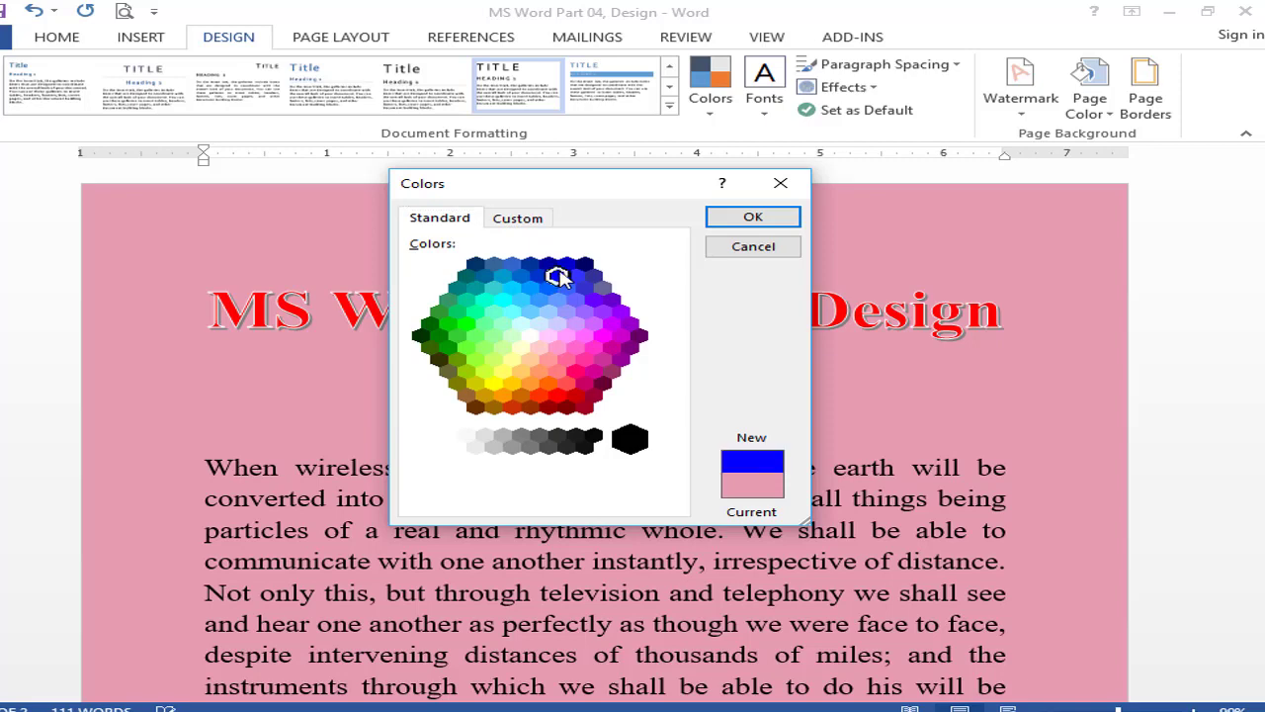
left_click(523, 274)
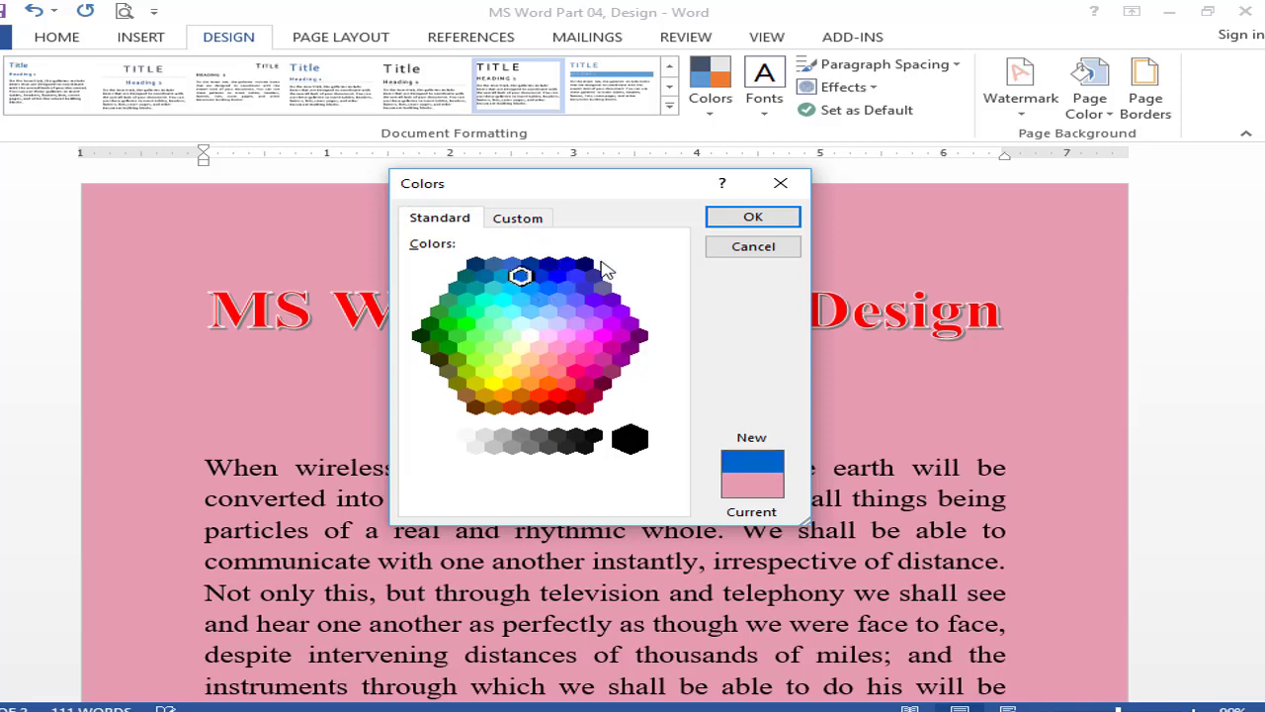
left_click(770, 222)
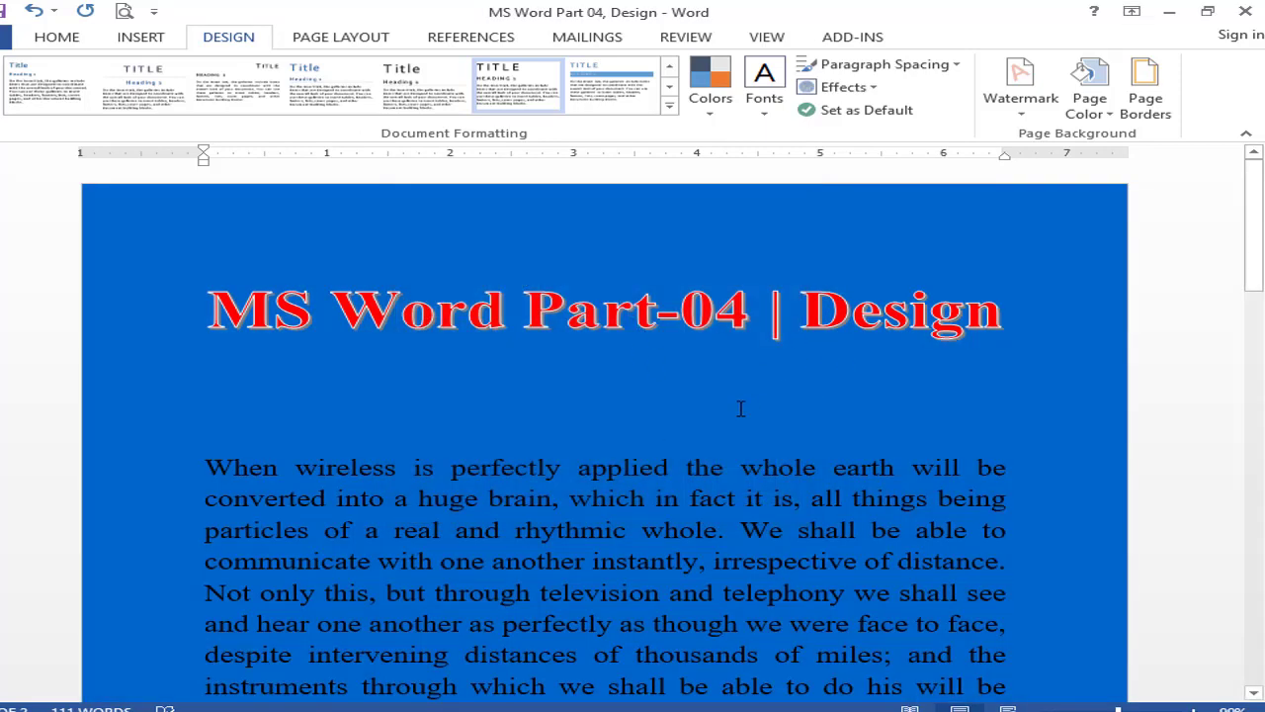
Browse gradient, pattern and picture fills, then apply the Denim texture as page background
left_click(1089, 99)
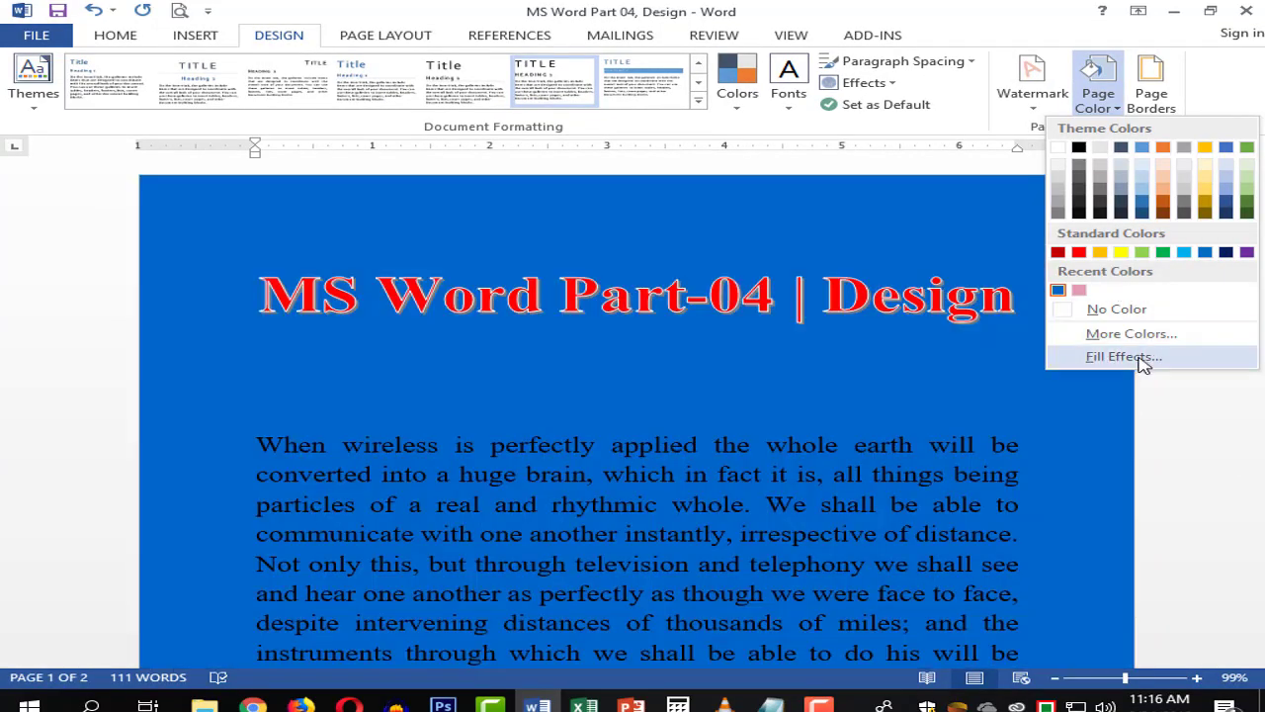
left_click(1124, 356)
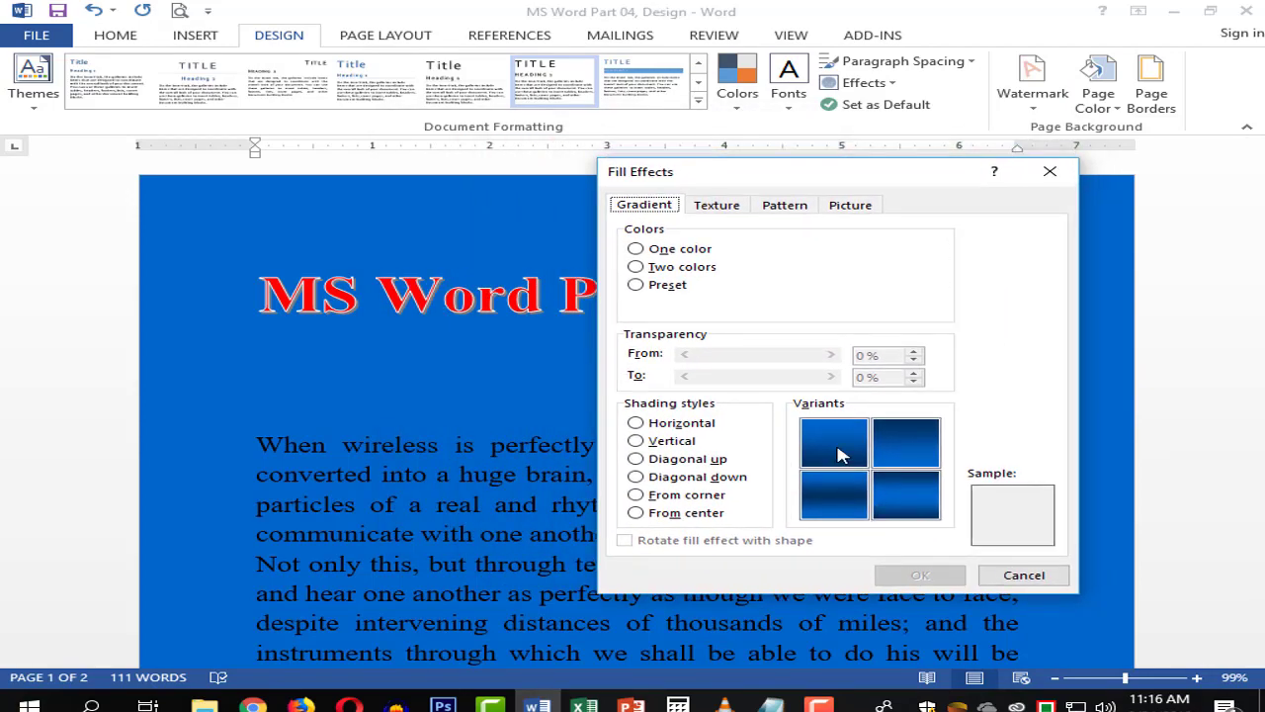
left_click(838, 457)
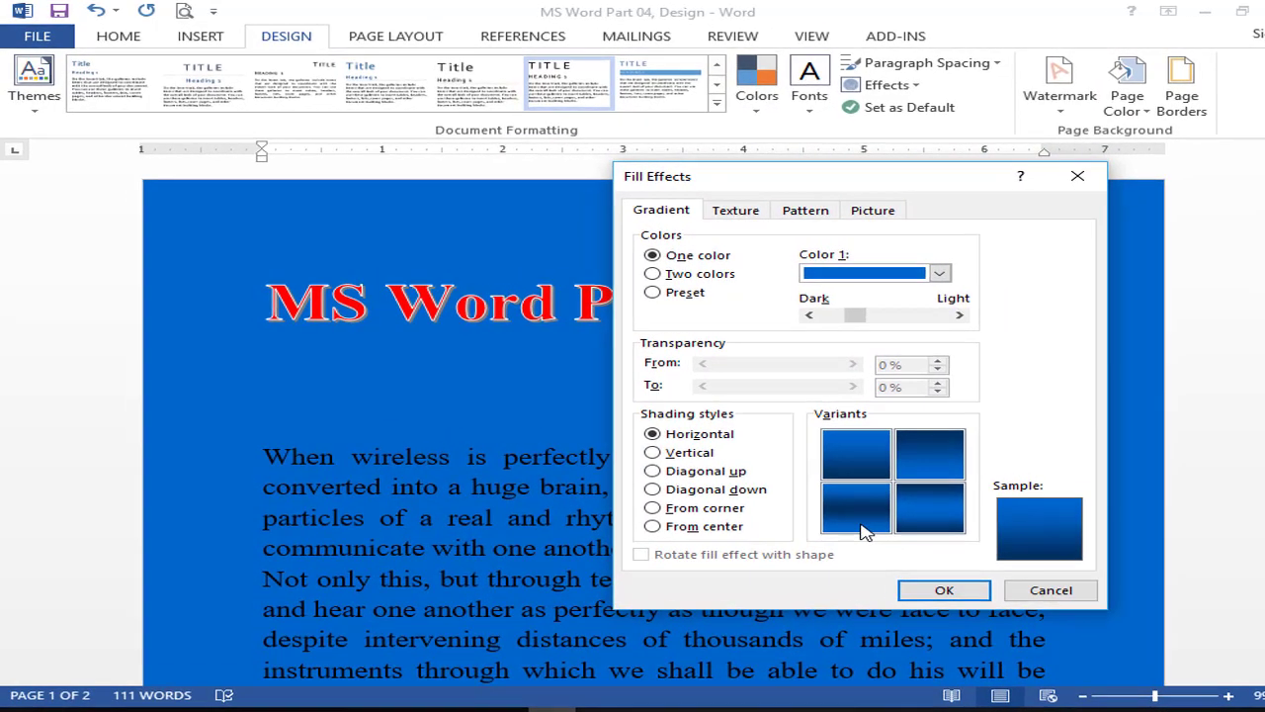
left_click(736, 213)
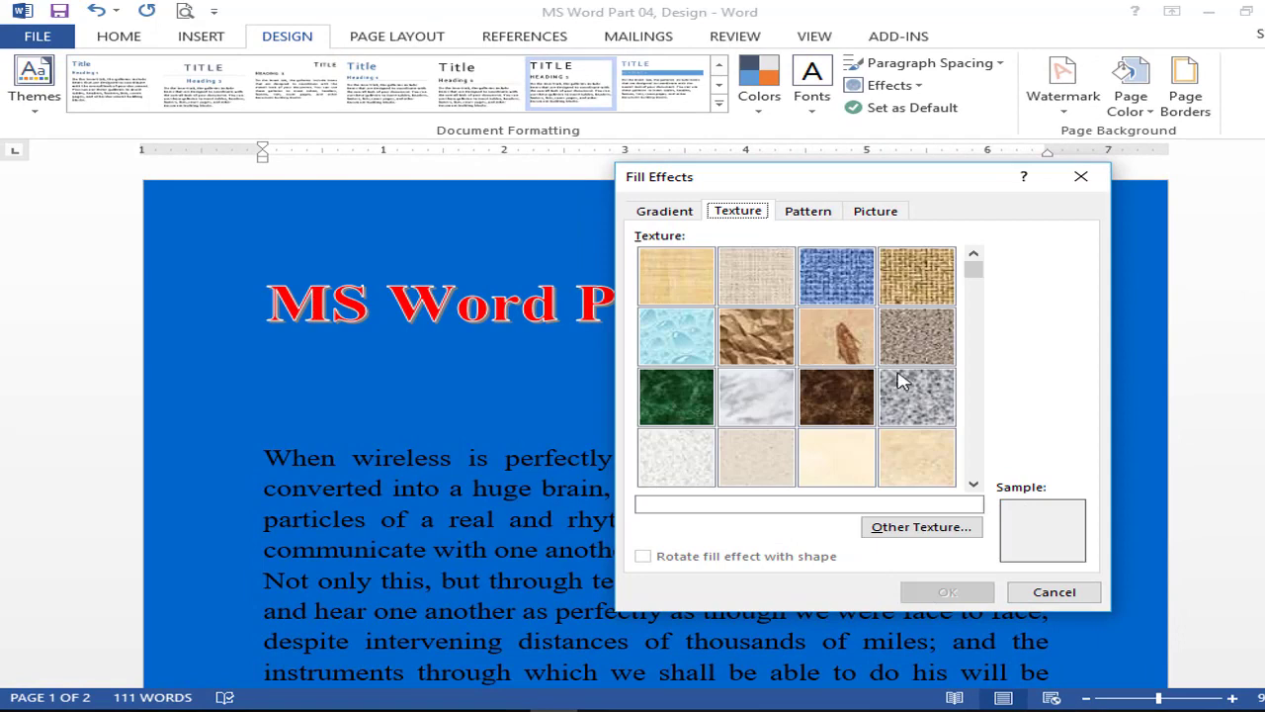
left_click(833, 287)
left_click(807, 211)
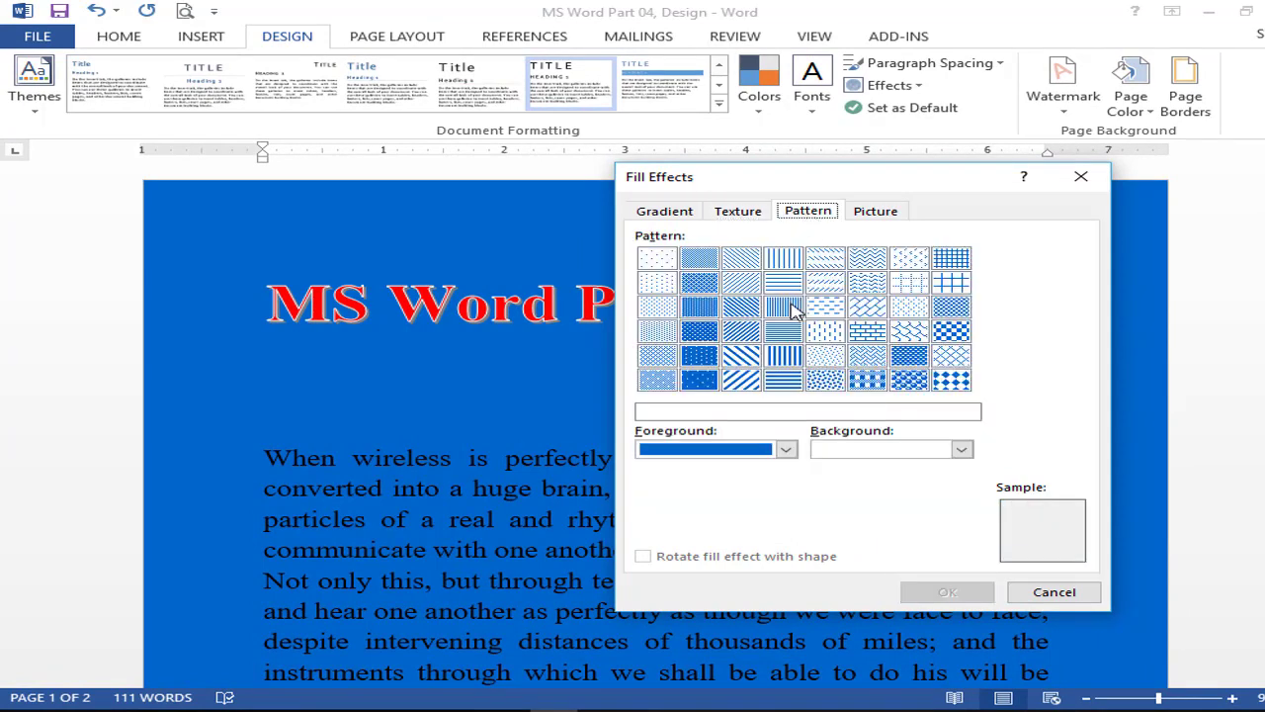
left_click(874, 214)
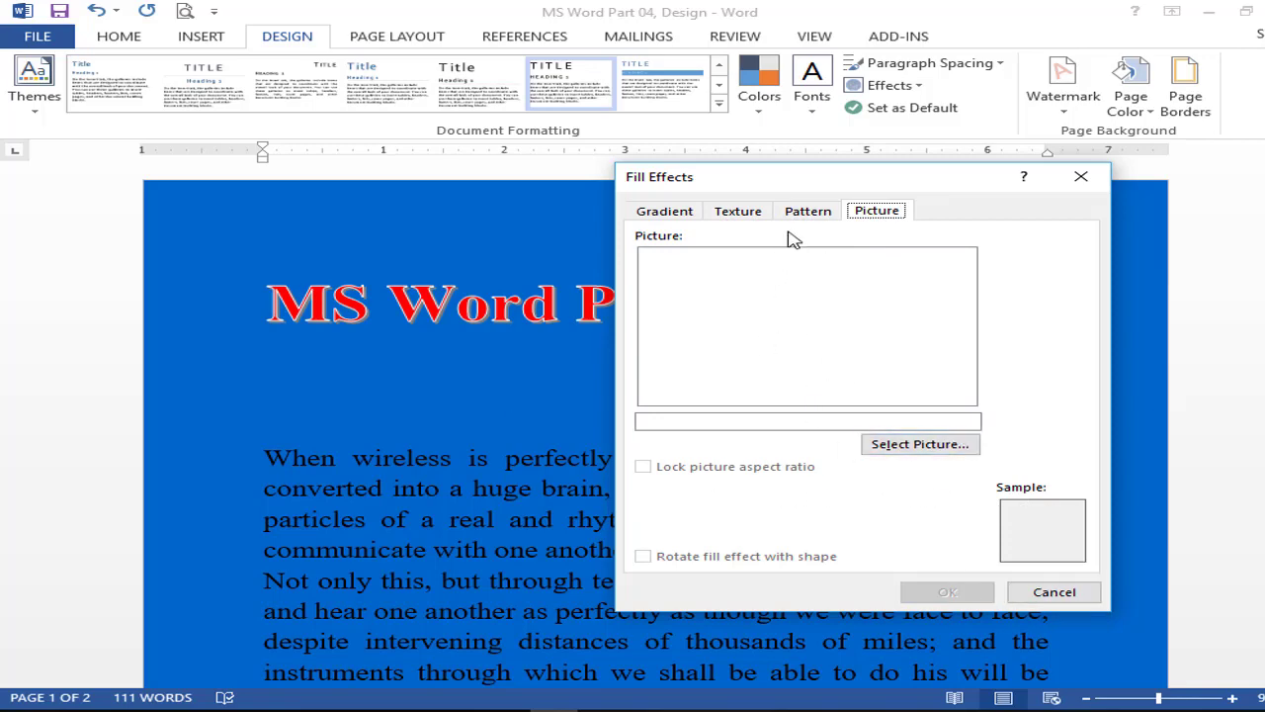
left_click(714, 215)
left_click(996, 591)
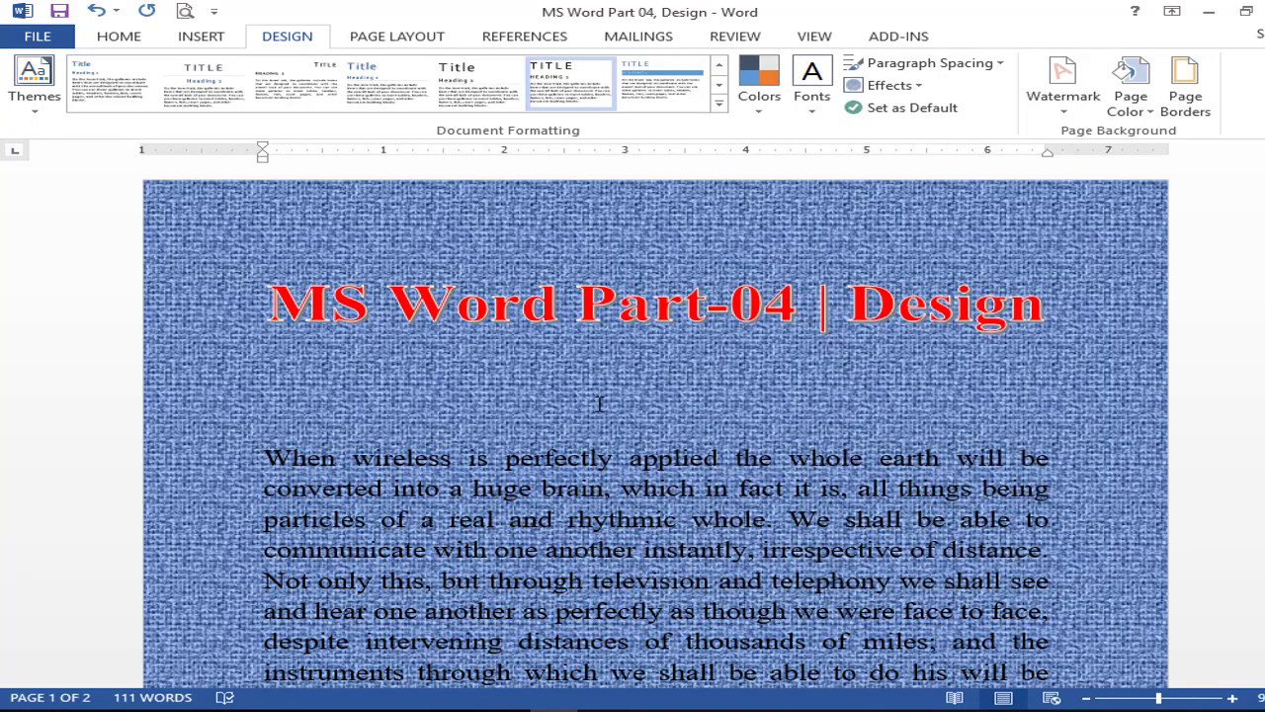
scroll(731, 398, "down", 3)
scroll(724, 404, "down", 3)
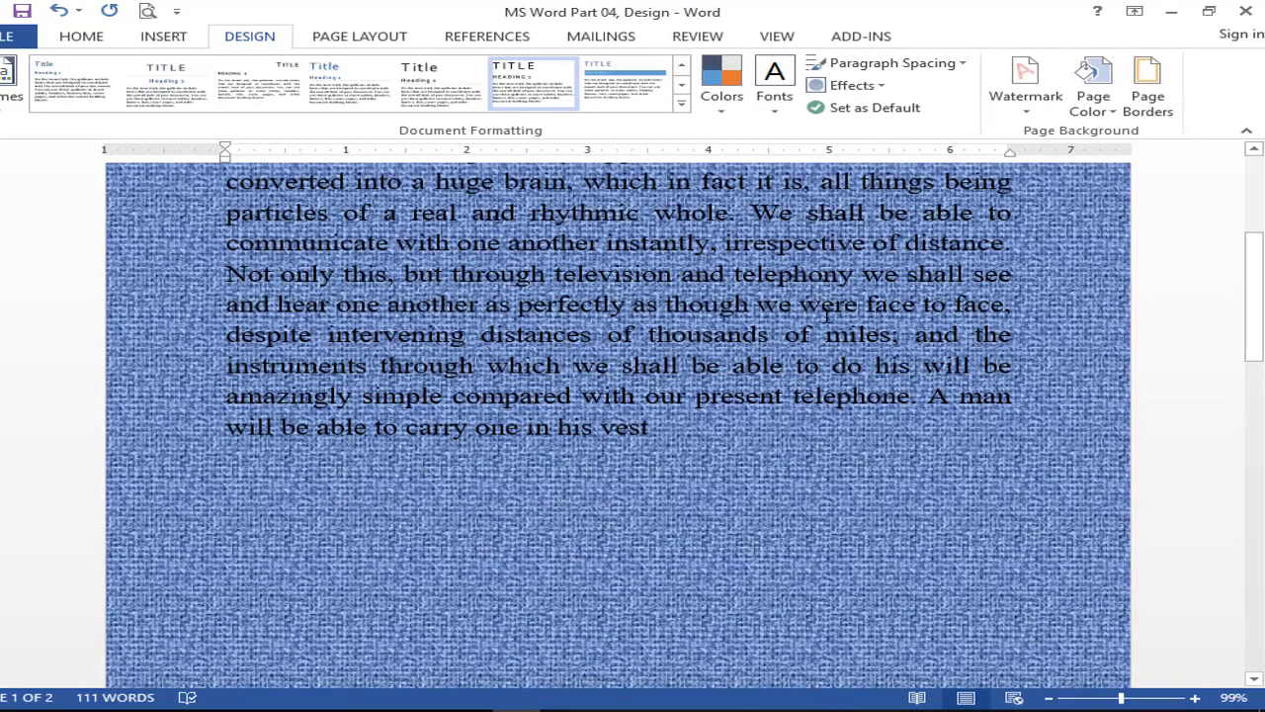
Apply the word-ms picture file as the page background fill
left_click(1109, 111)
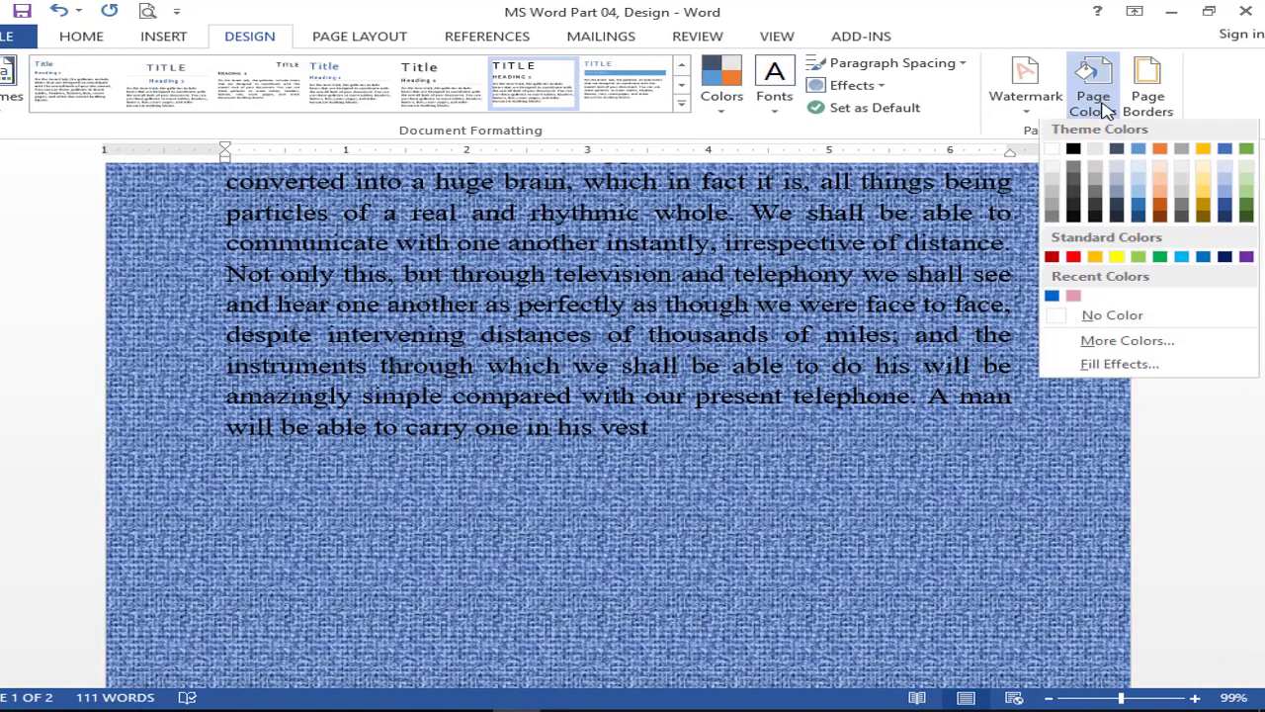
left_click(1117, 365)
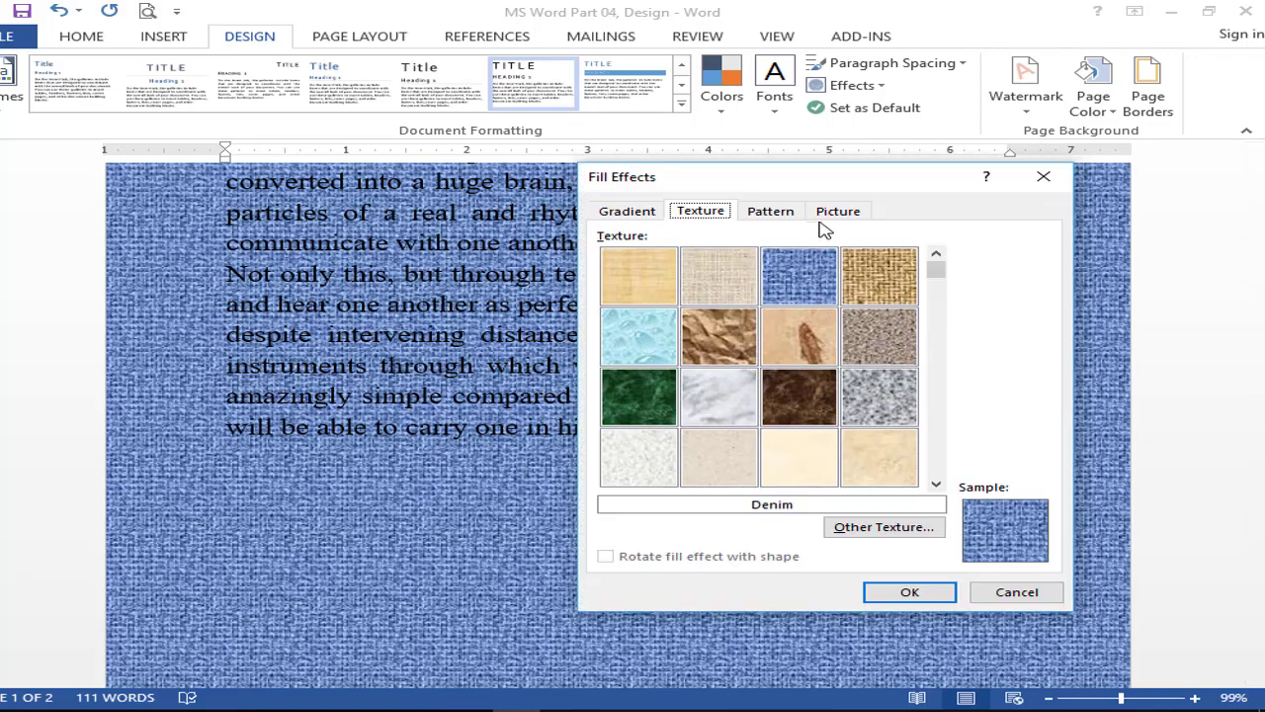
left_click(838, 213)
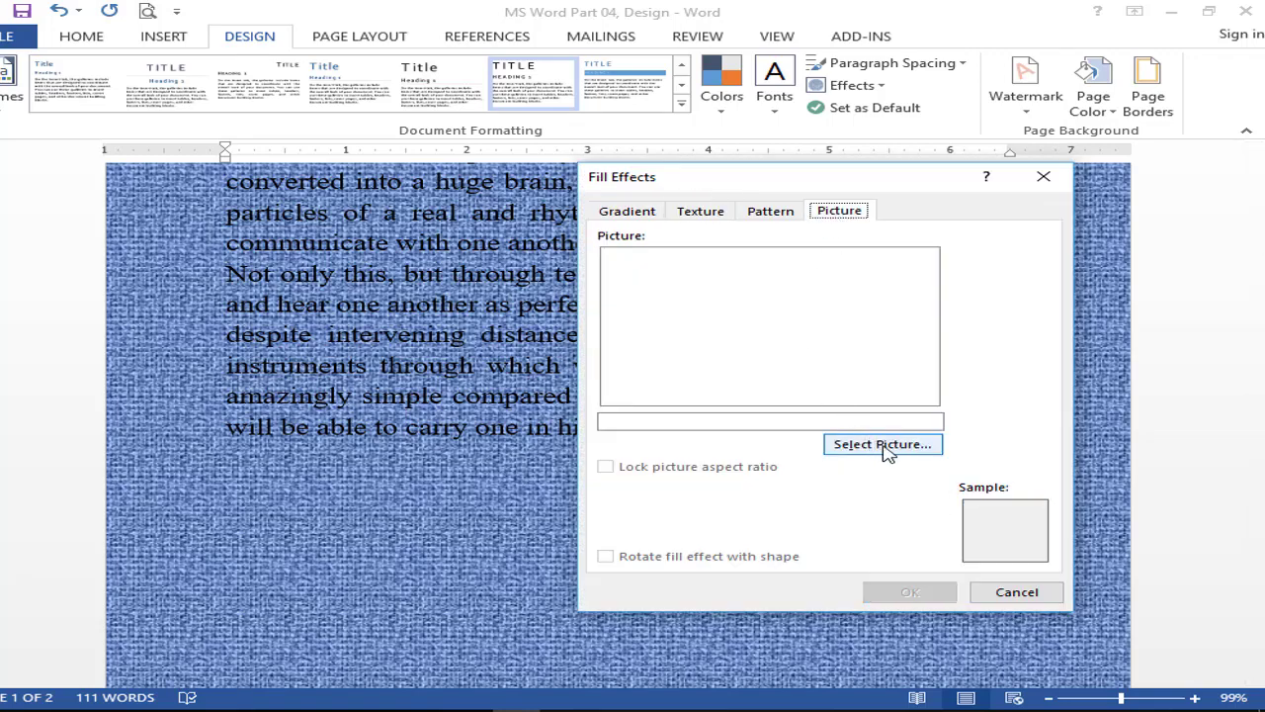
left_click(875, 448)
left_click(396, 261)
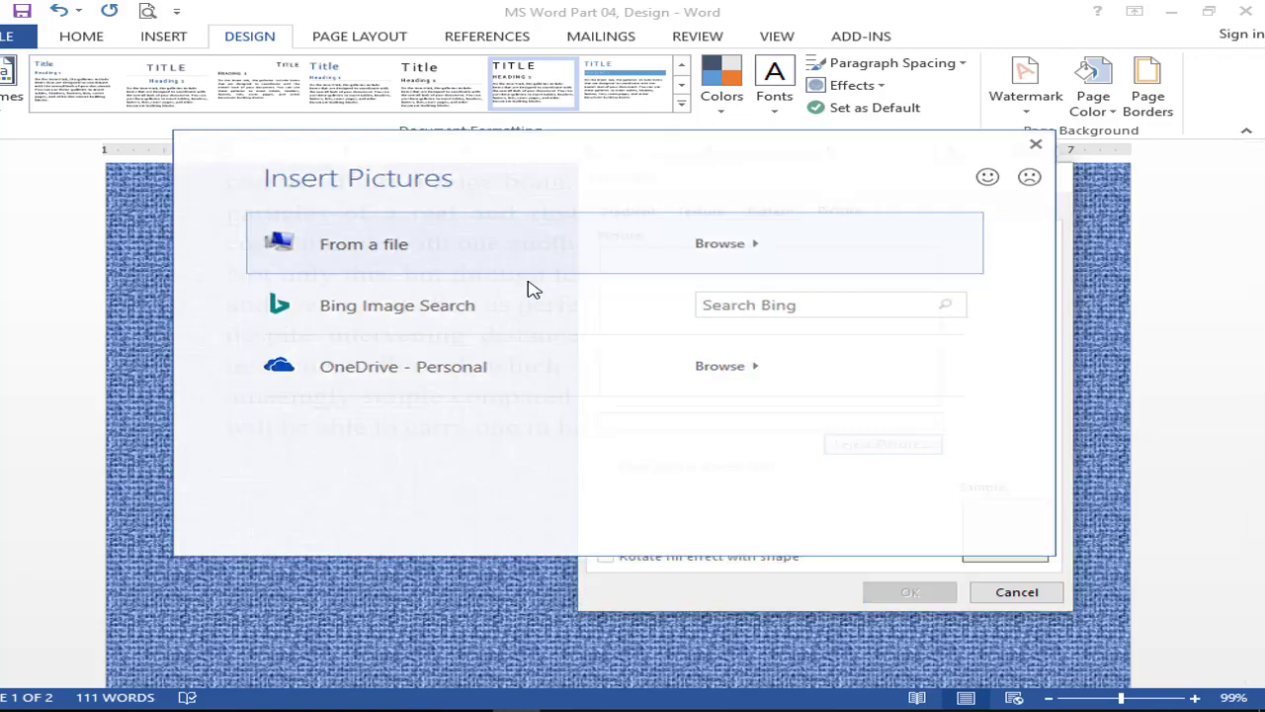
scroll(1138, 466, "down", 5)
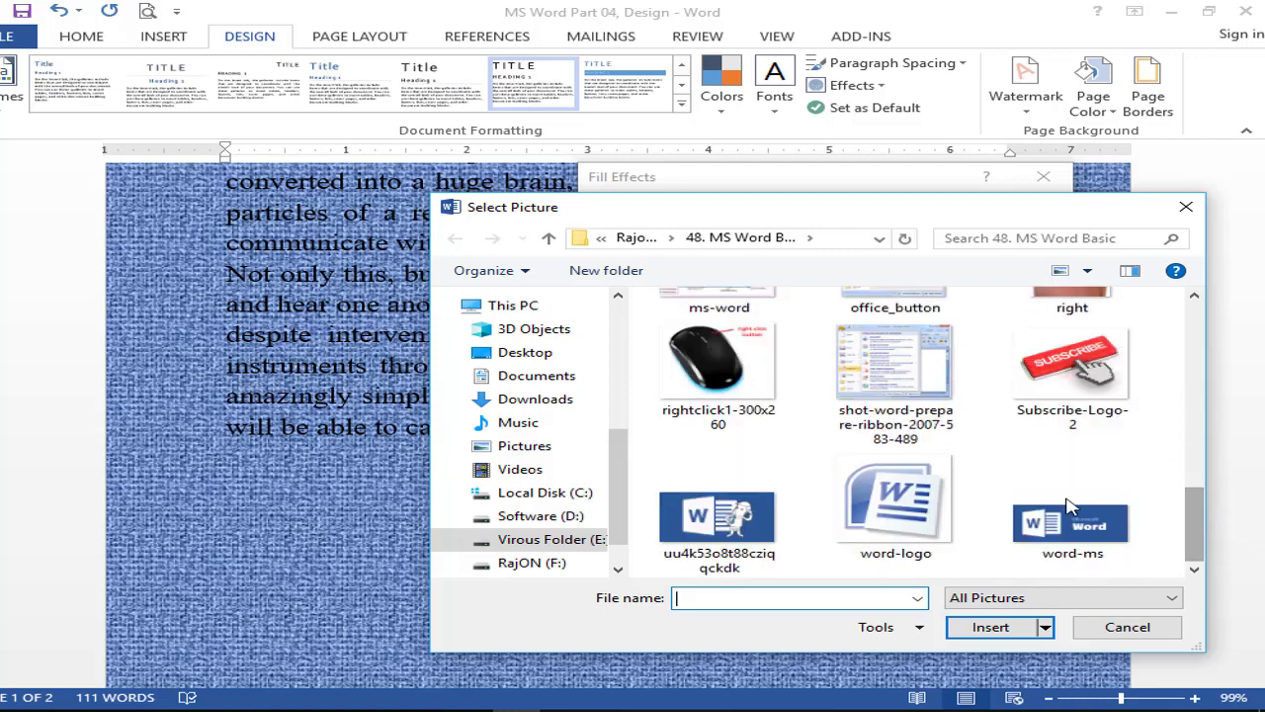
left_click(1070, 519)
left_click(990, 630)
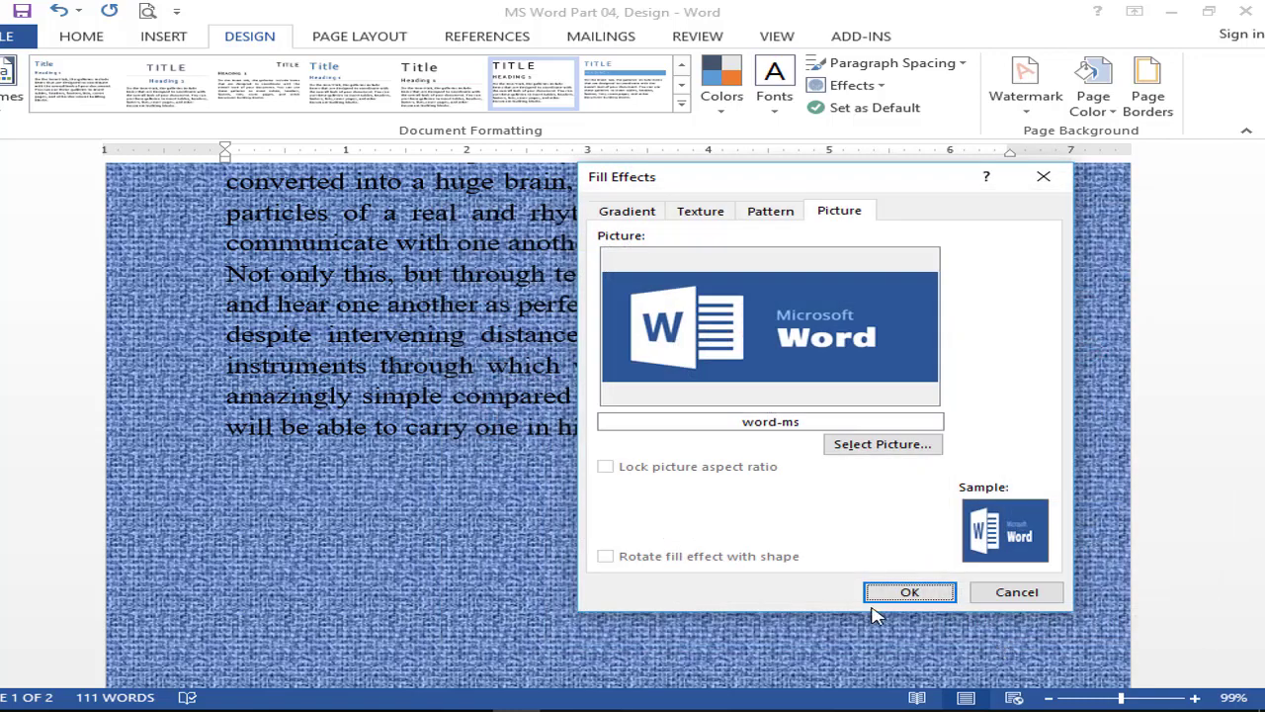
left_click(906, 600)
Return the page background to a plain light blue colour
scroll(837, 604, "up", 5)
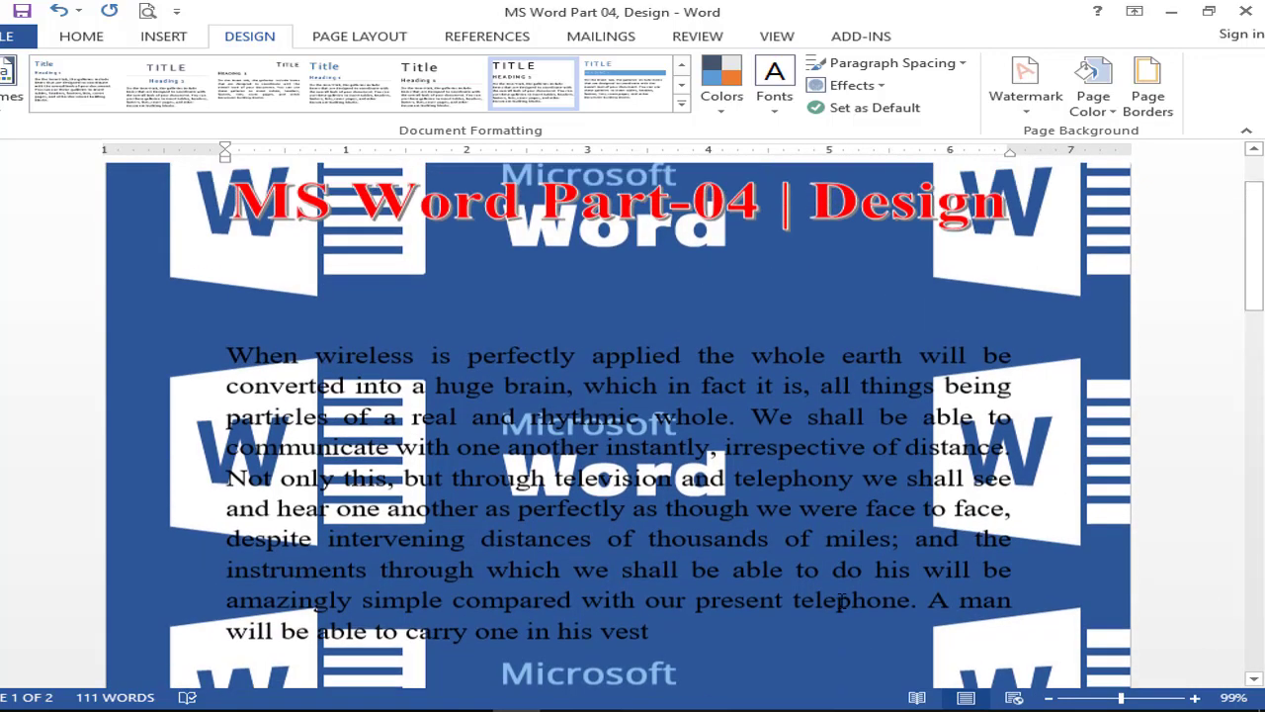
scroll(860, 528, "down", 1)
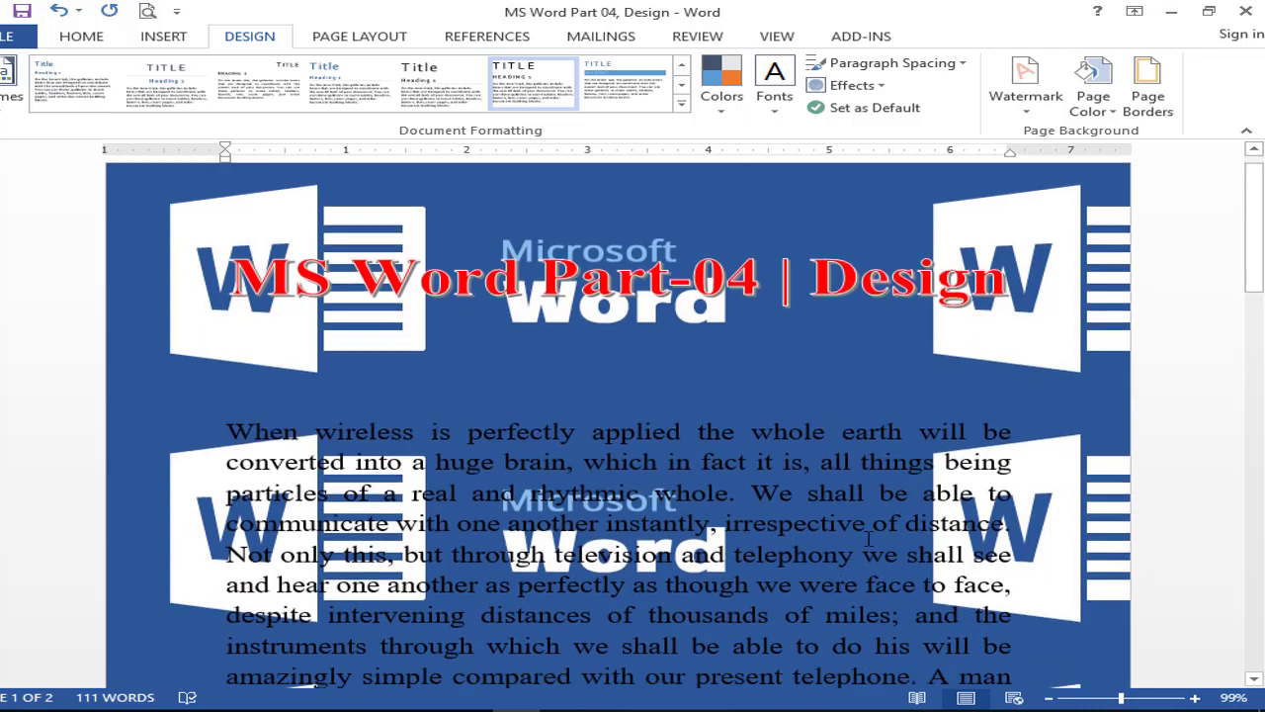
left_click(1099, 99)
left_click(1137, 186)
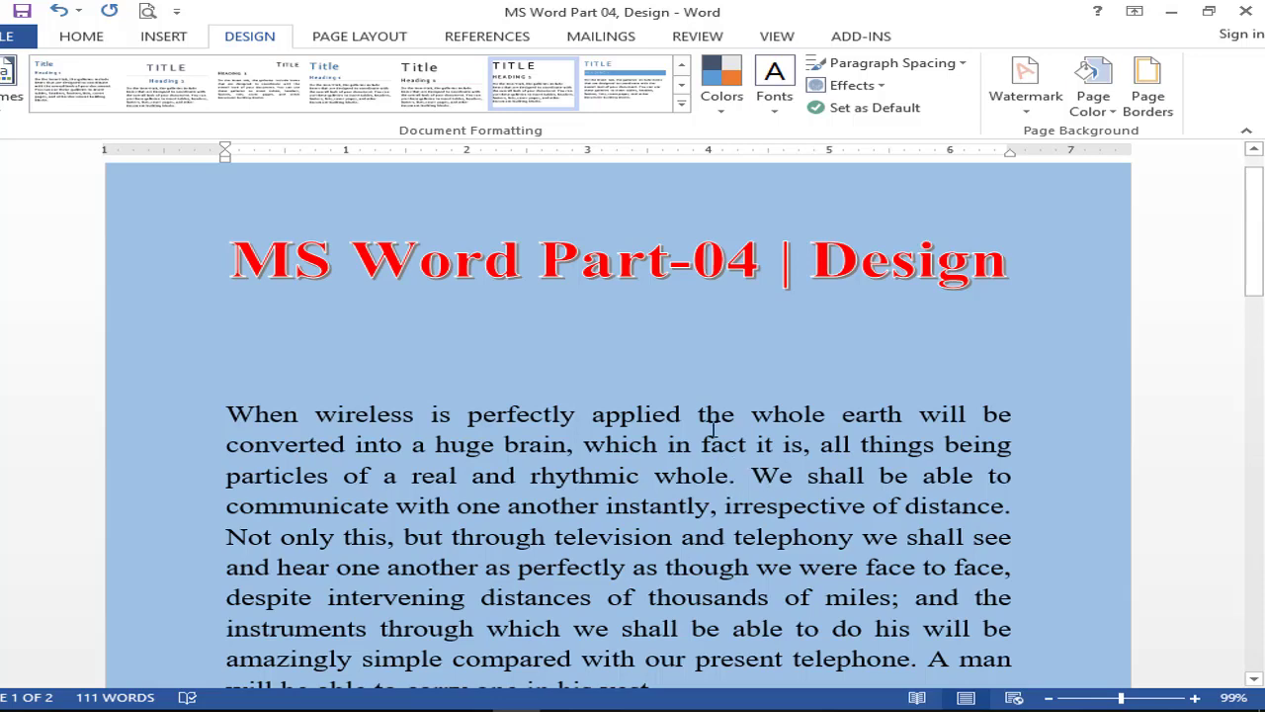
Set Page Color to No Color, leaving the page white
left_click(1092, 99)
key("Escape")
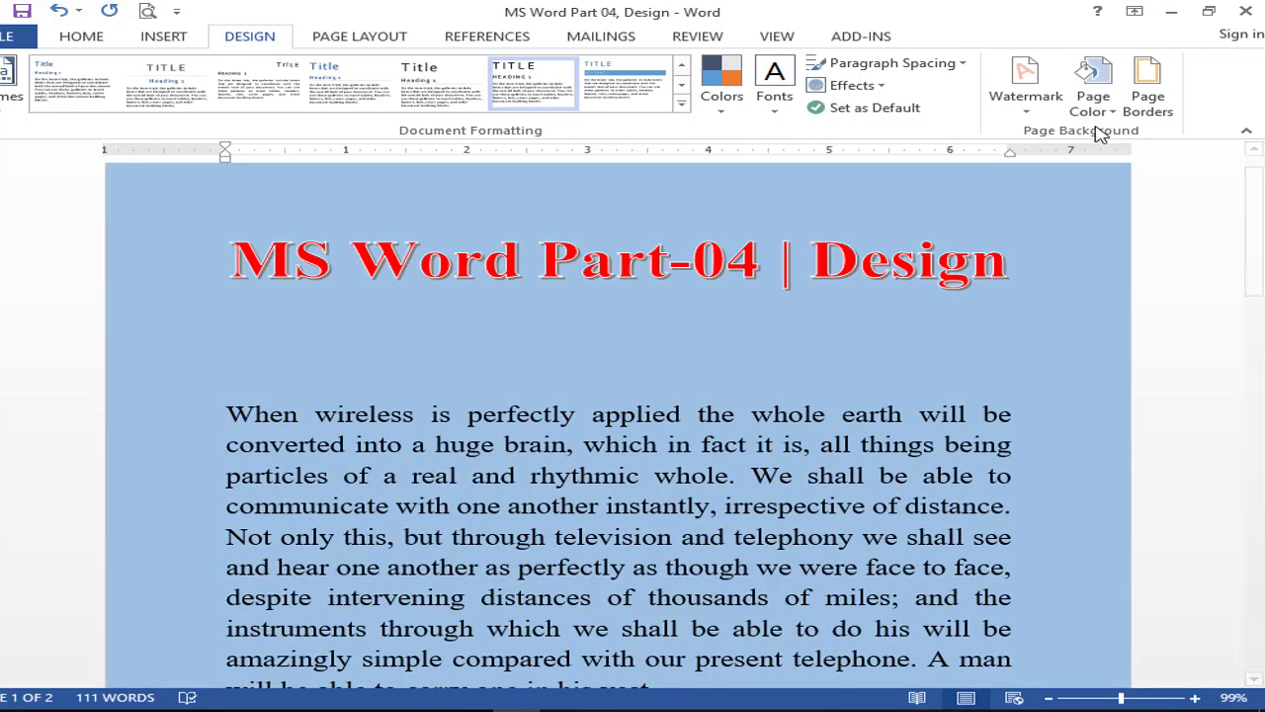
left_click(1093, 99)
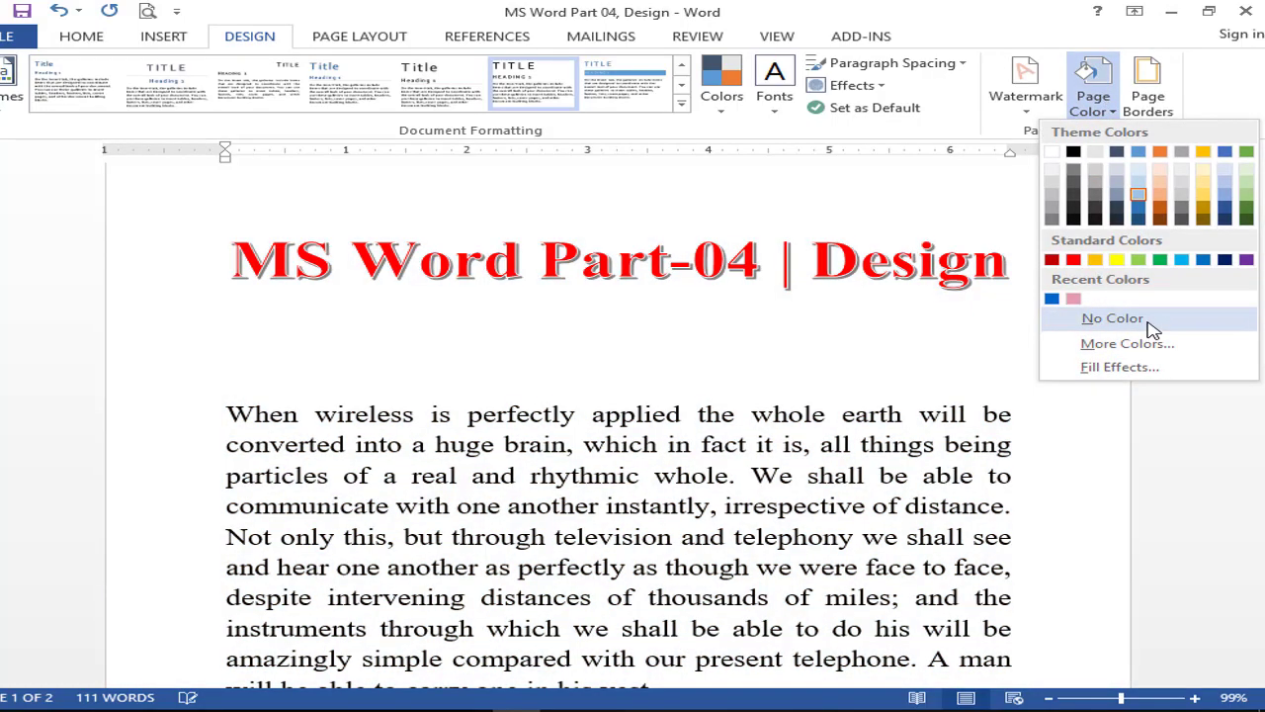
left_click(1087, 318)
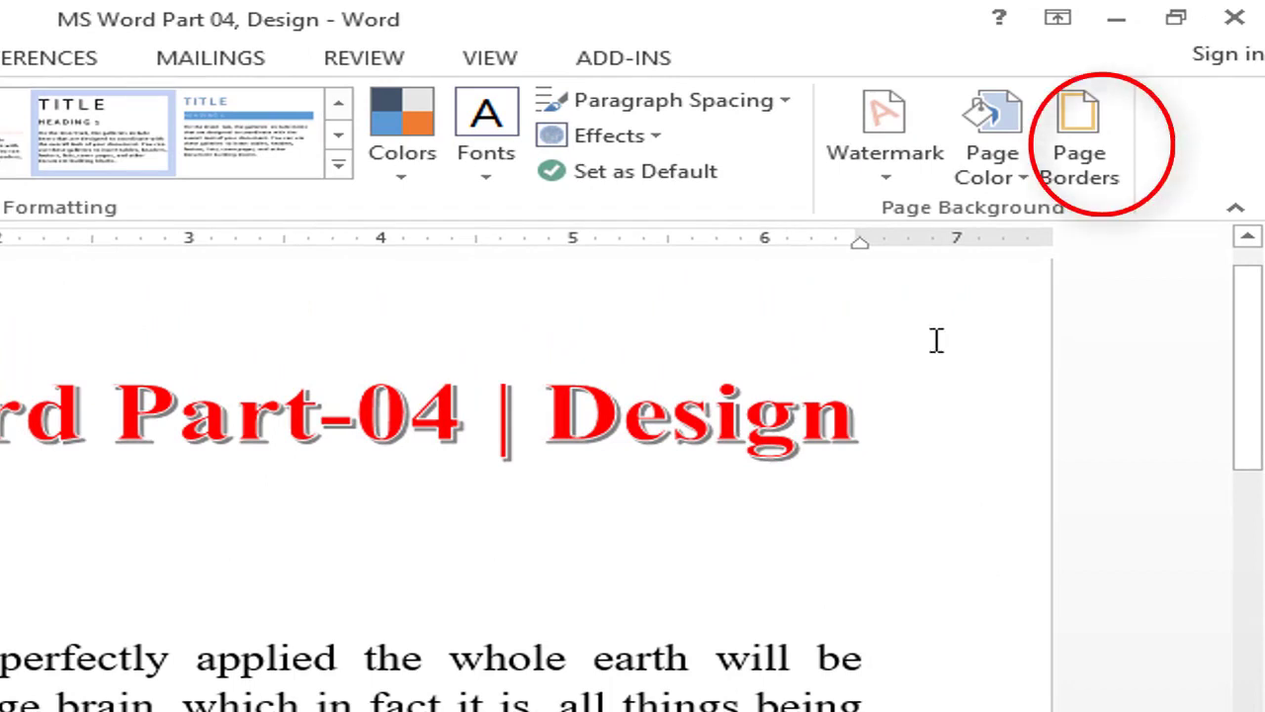
In Page Borders, choose the Box setting after trying None and Shadow
left_click(1113, 170)
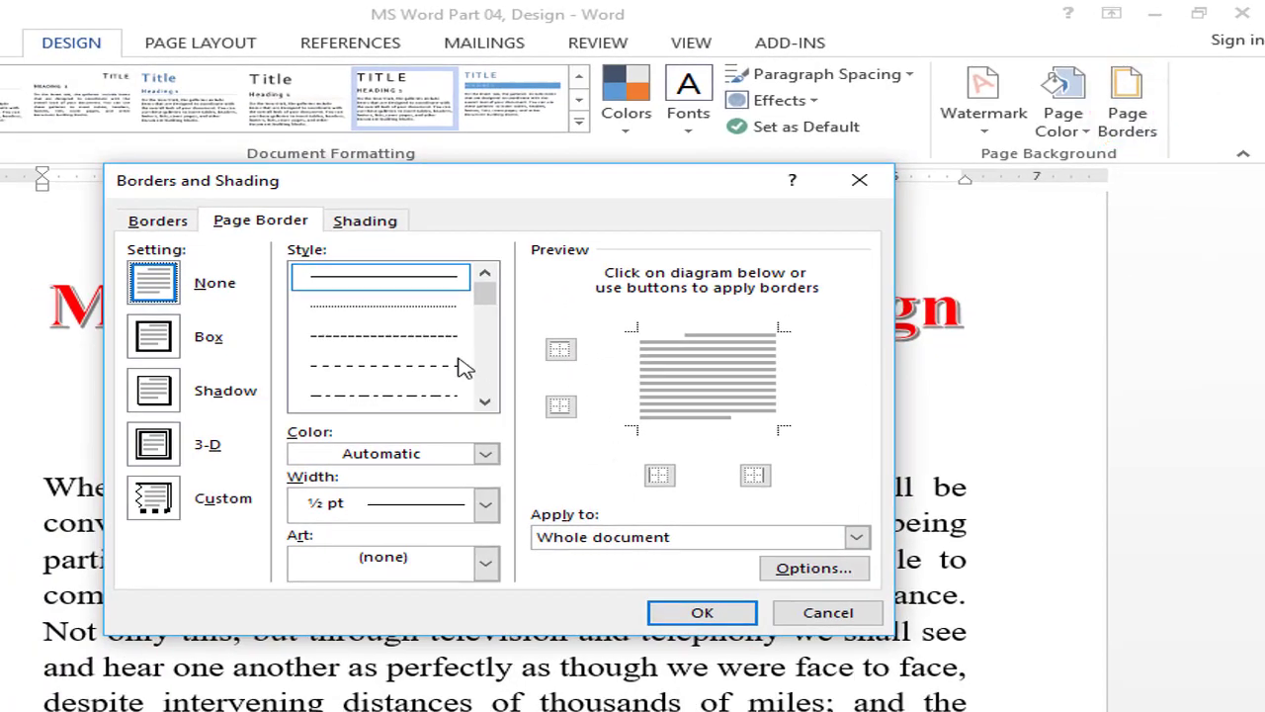
left_click(158, 222)
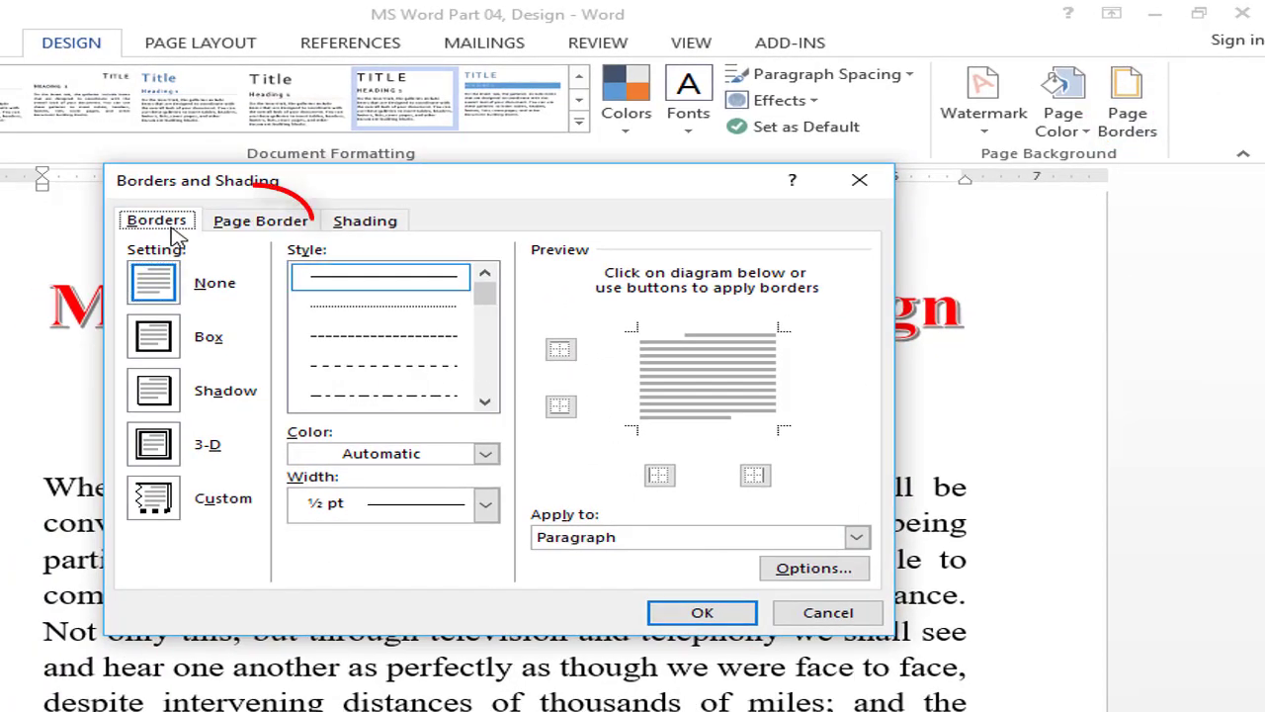
left_click(251, 224)
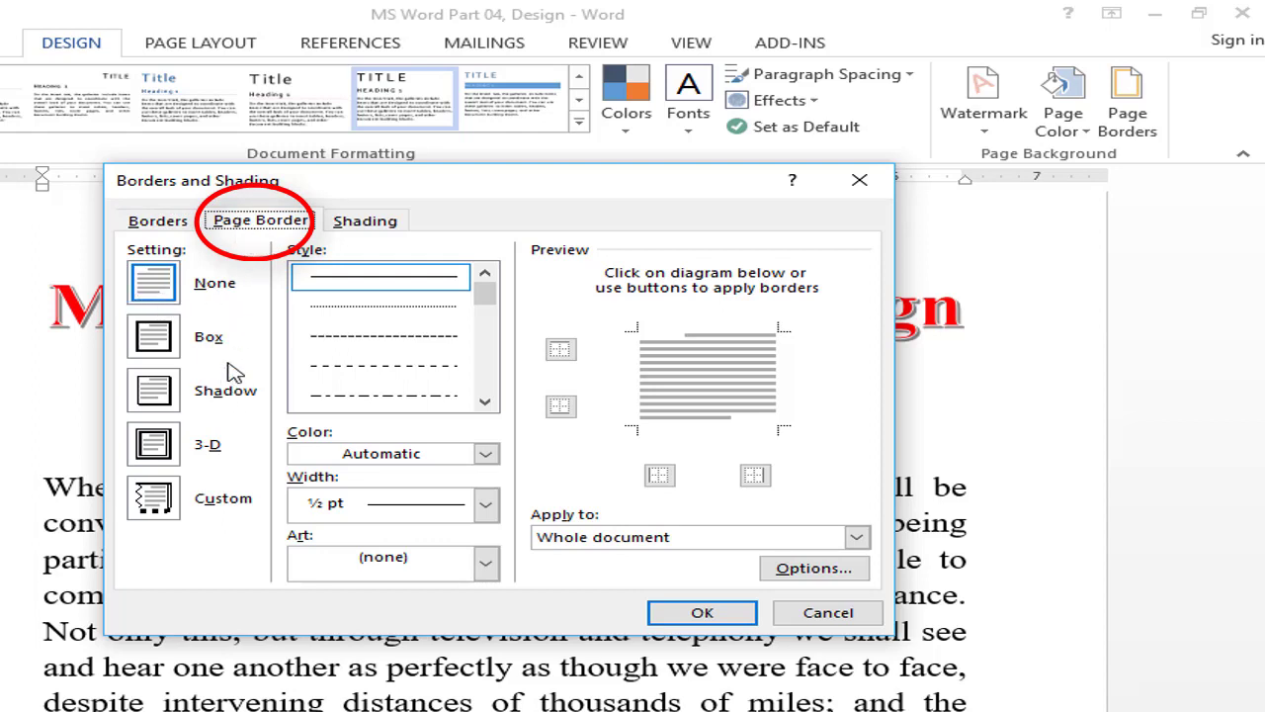
left_click(166, 288)
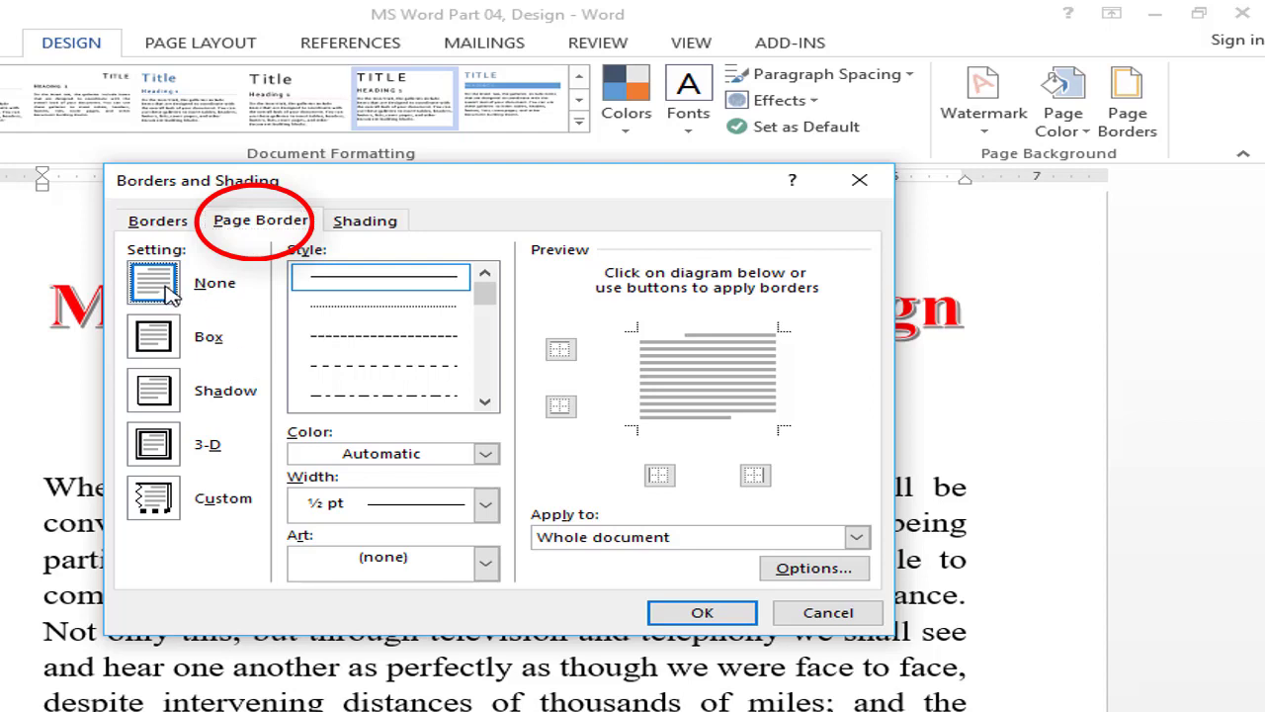
left_click(166, 341)
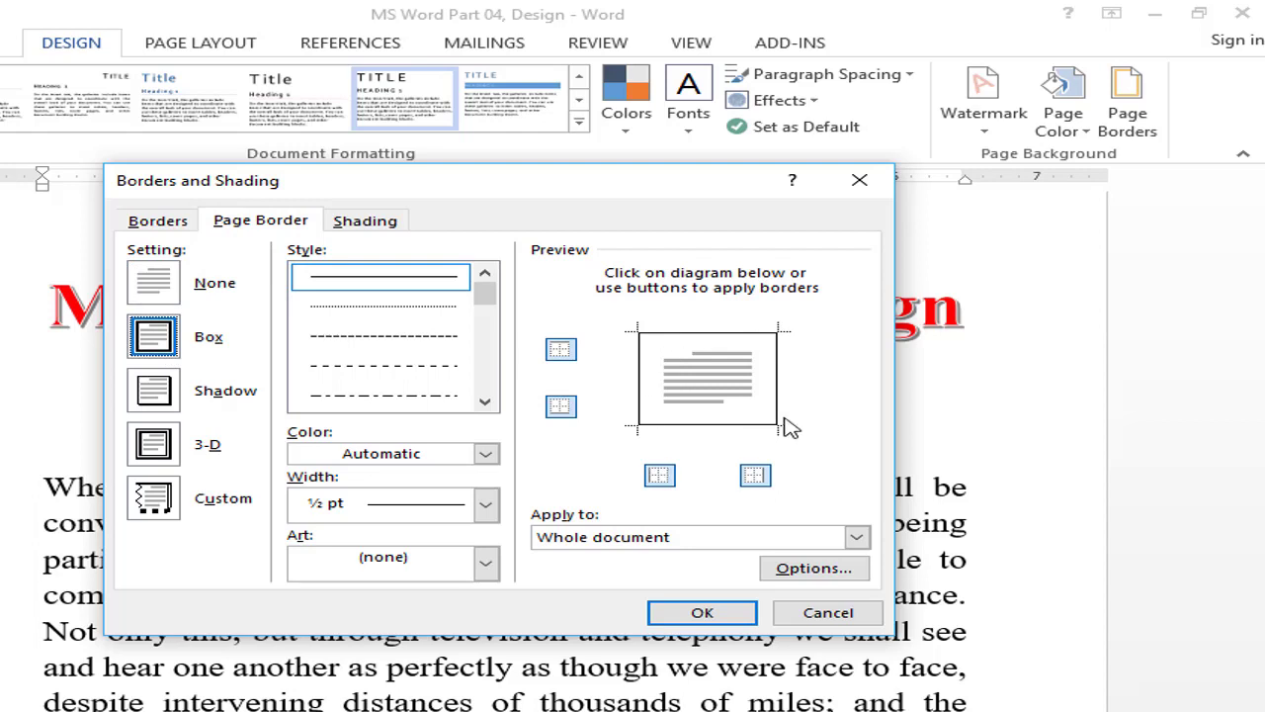
left_click(167, 394)
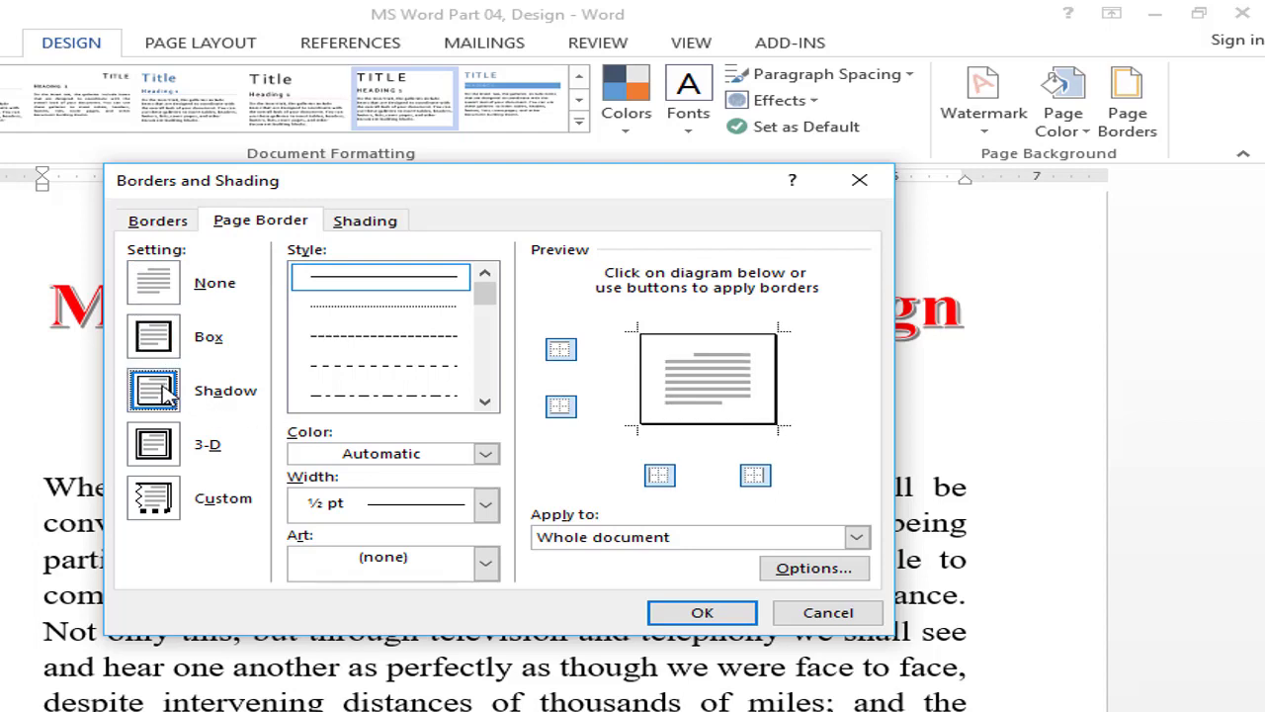
left_click(164, 346)
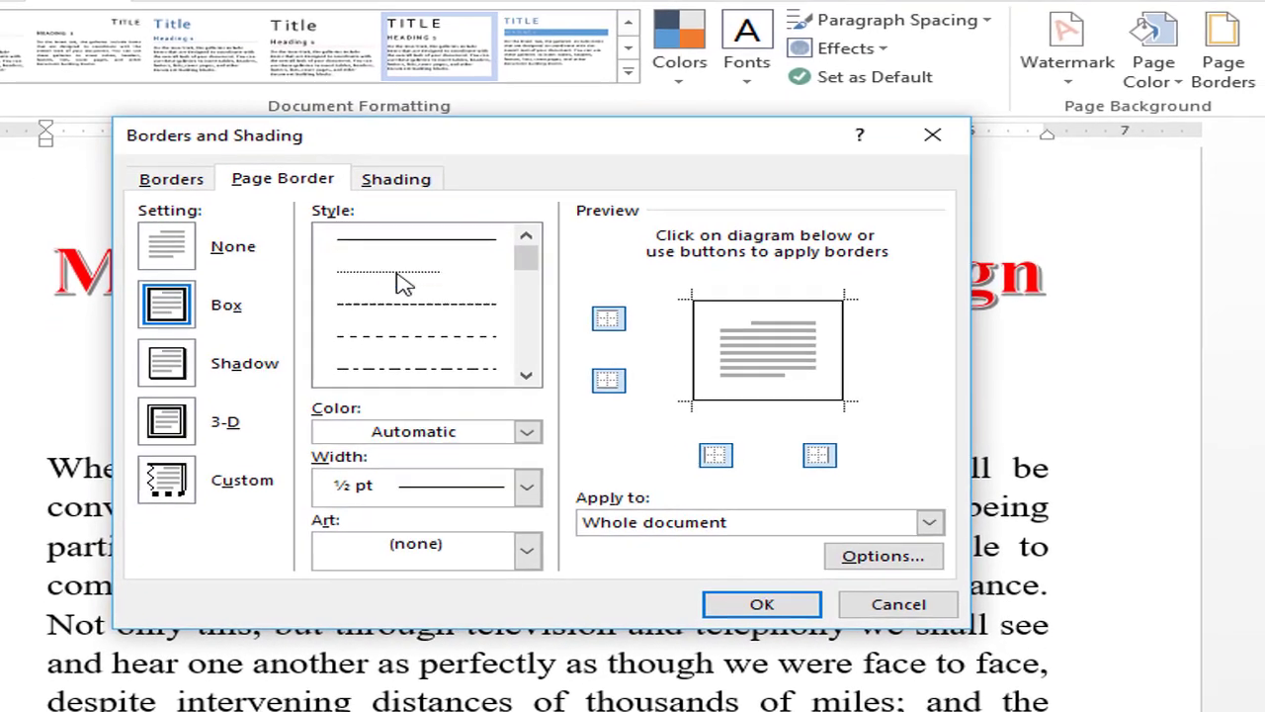
Pick a thick line style and apply the box border to the page
left_click(370, 282)
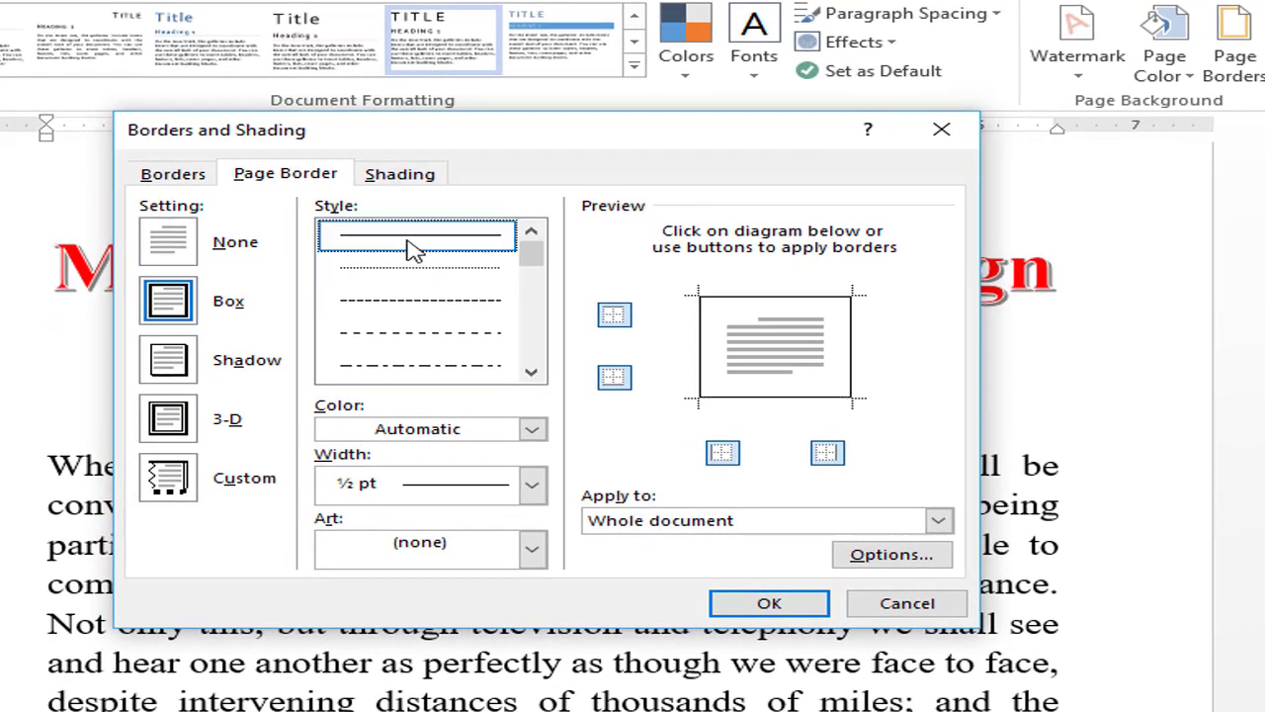
left_click(531, 374)
left_click(531, 374)
left_click(531, 373)
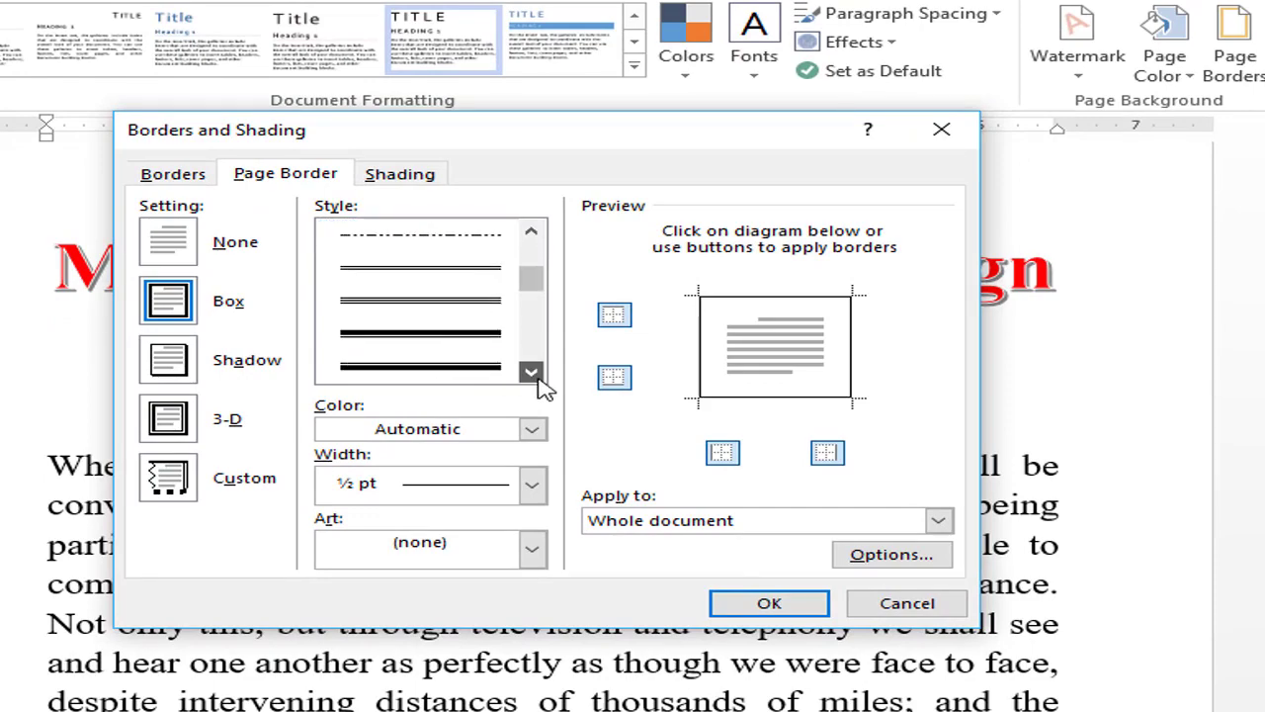
left_click(422, 356)
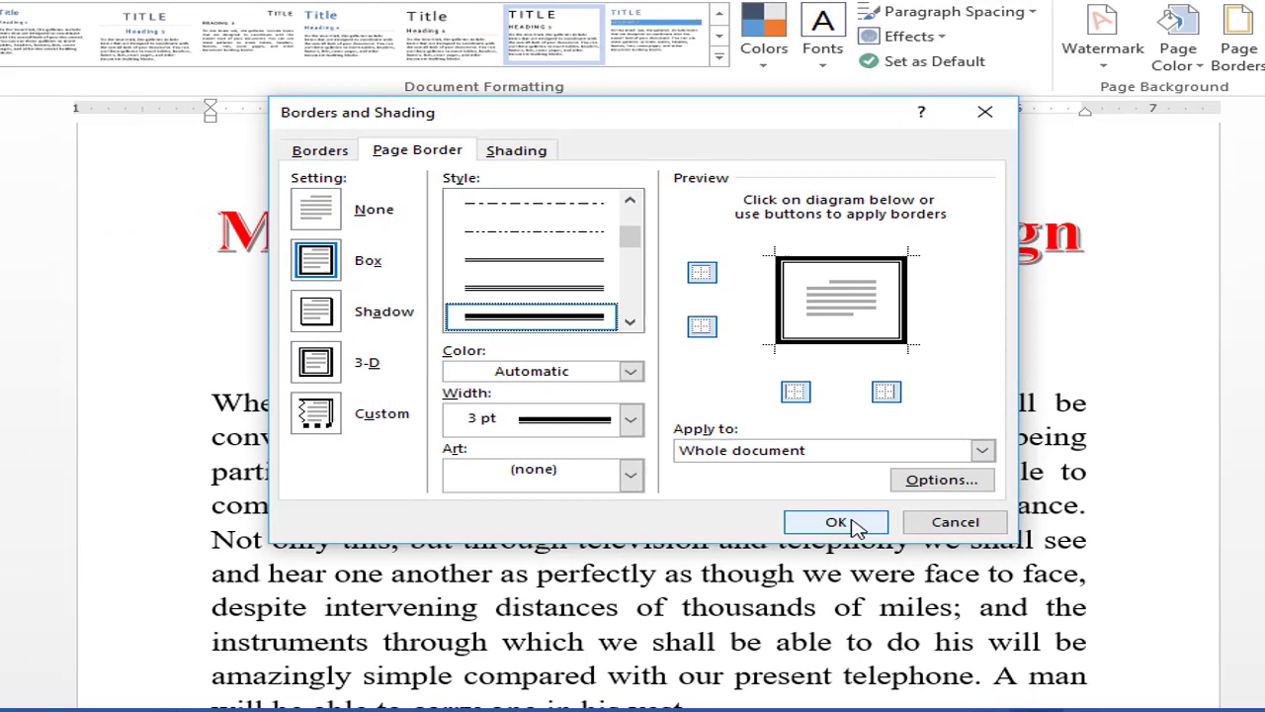
left_click(811, 552)
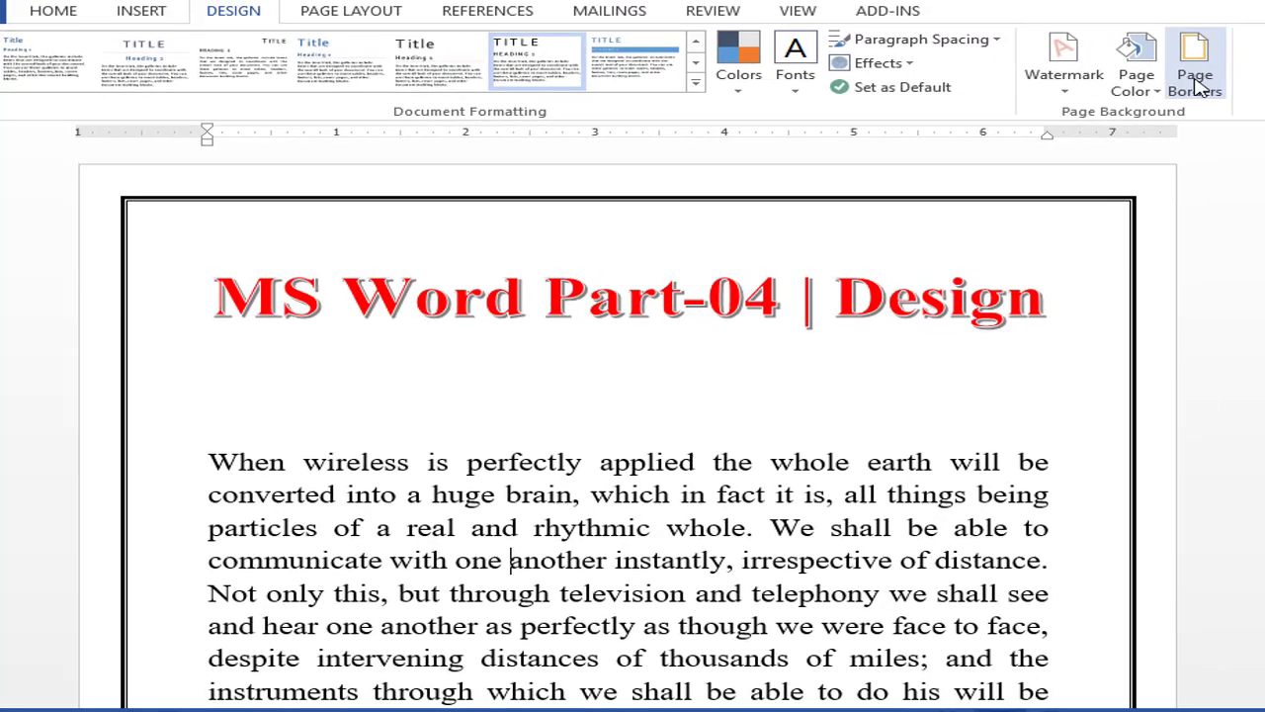
Make the page border red with a 2 ¼ pt width
left_click(1194, 75)
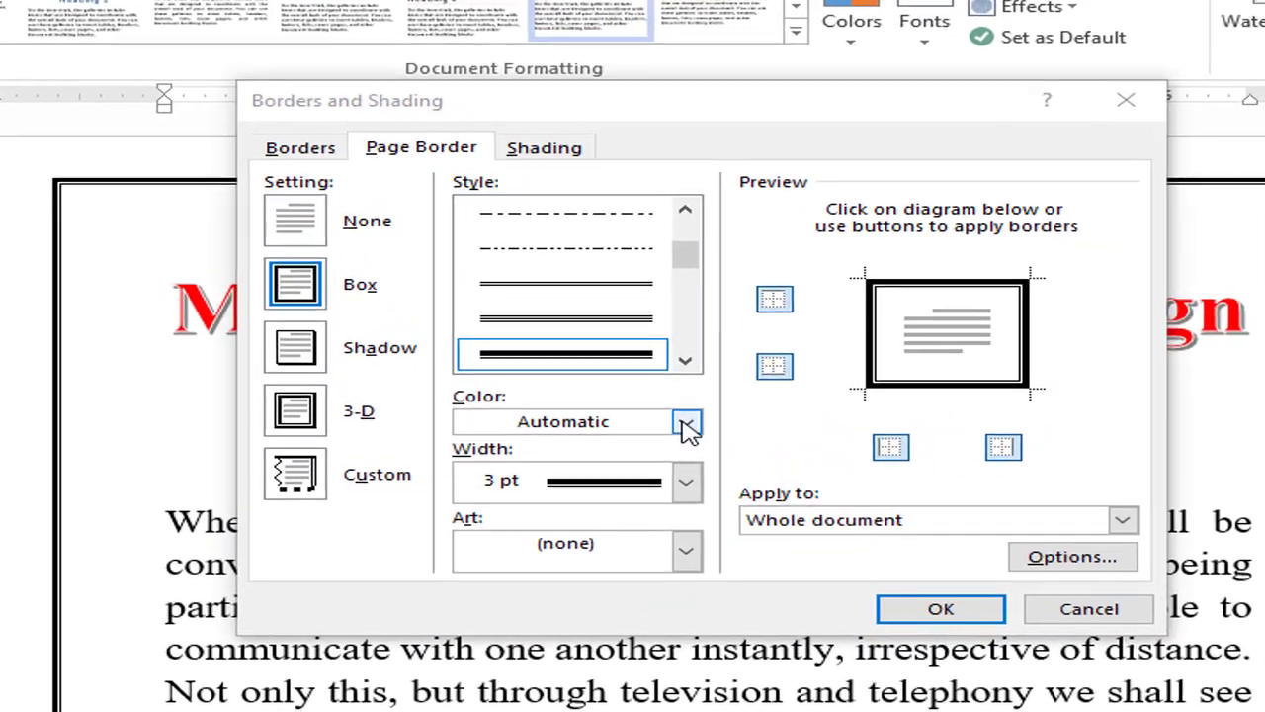
left_click(638, 386)
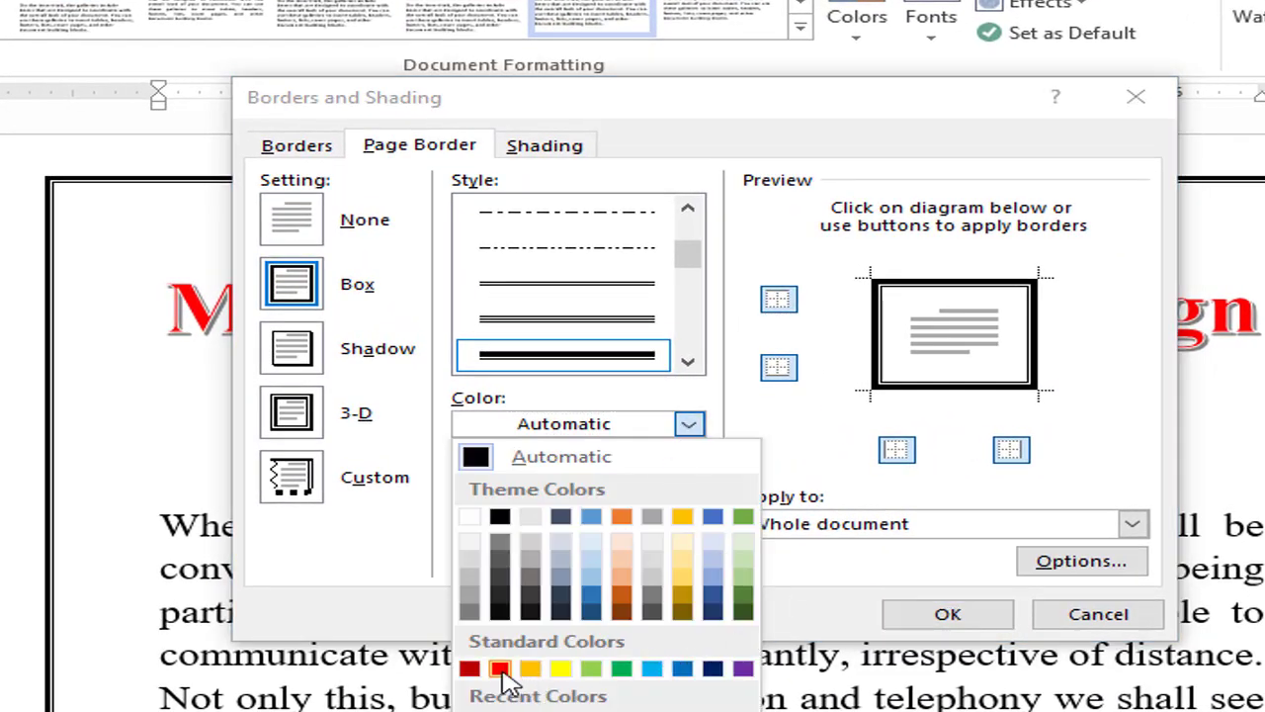
left_click(499, 669)
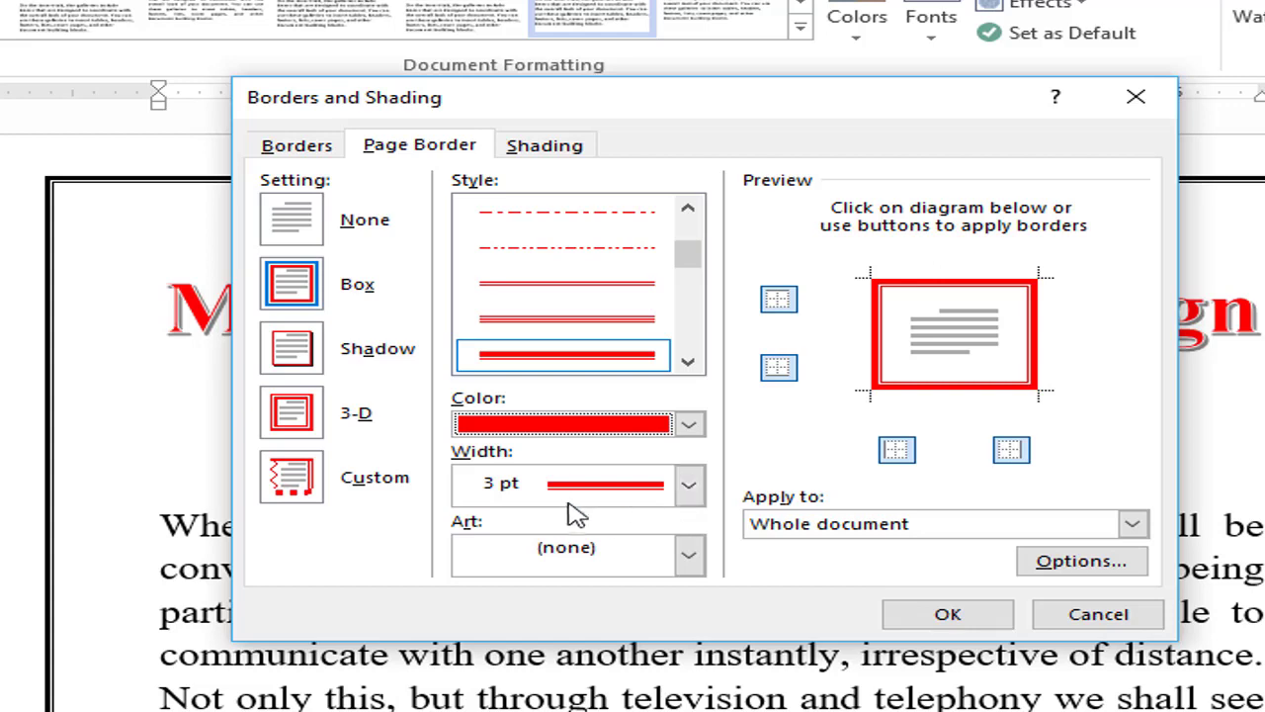
left_click(689, 485)
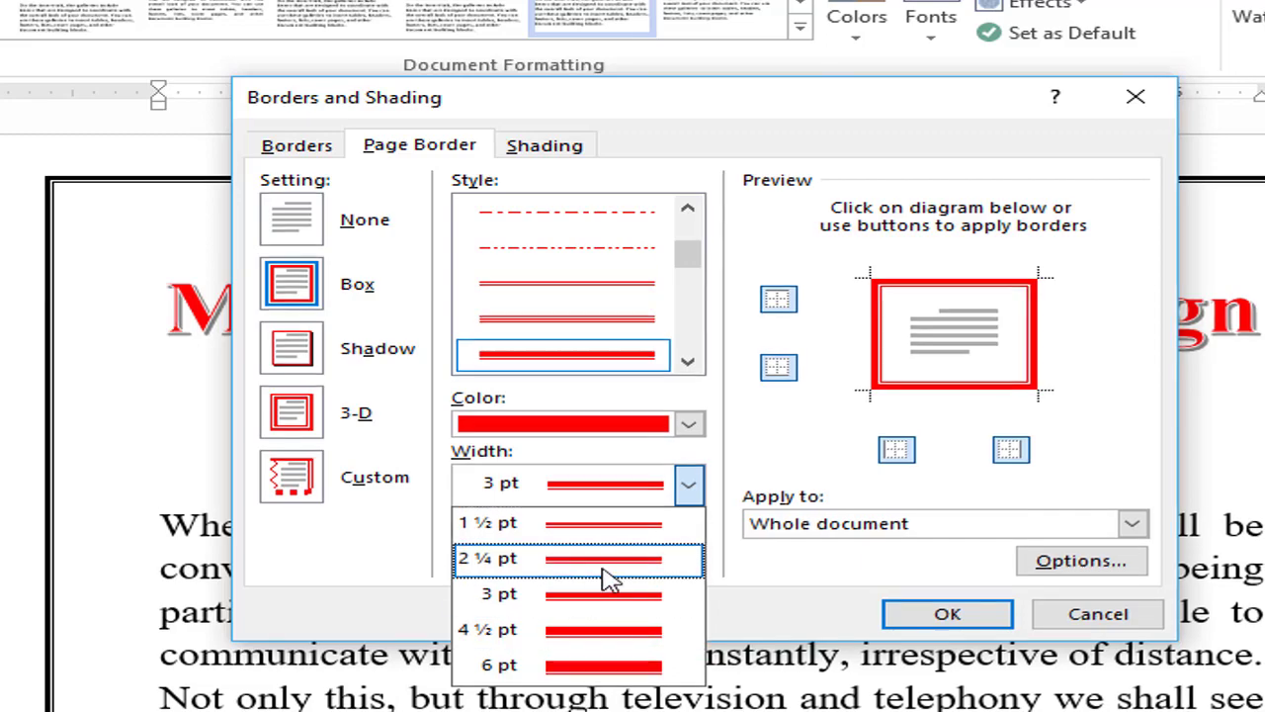
left_click(610, 580)
left_click(947, 614)
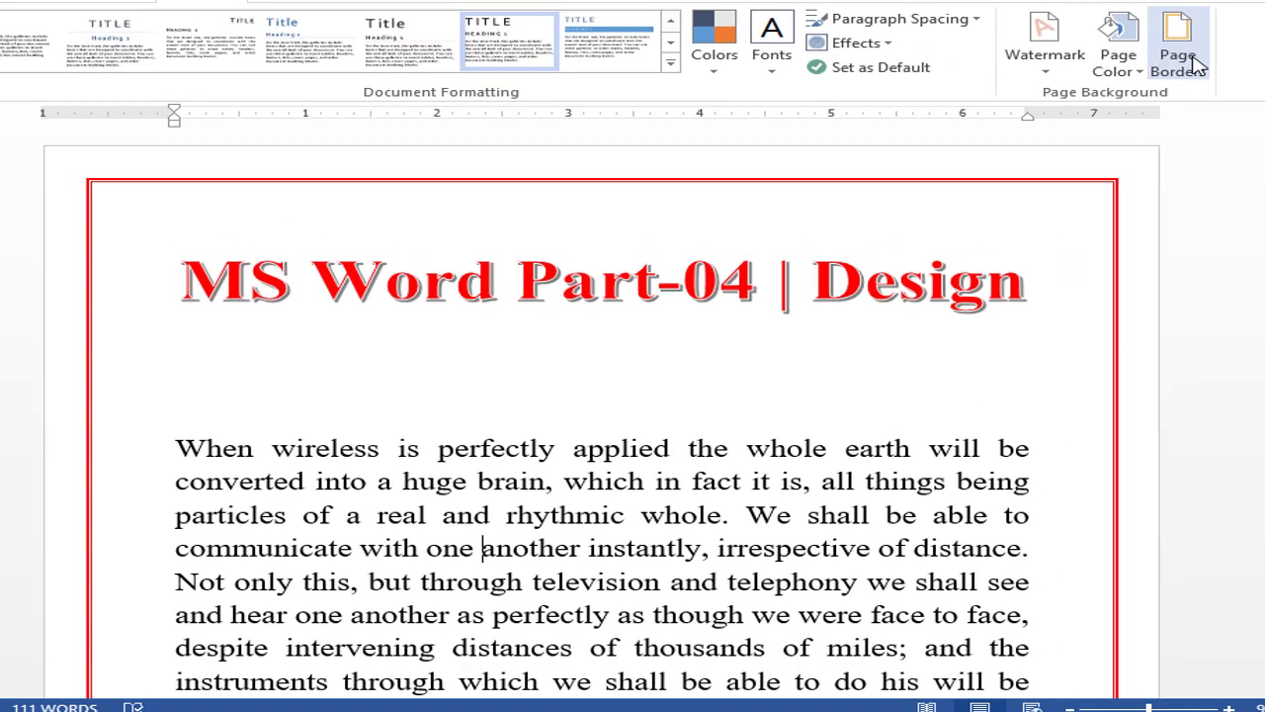
Apply a blue geometric art border from the Art list
left_click(1191, 61)
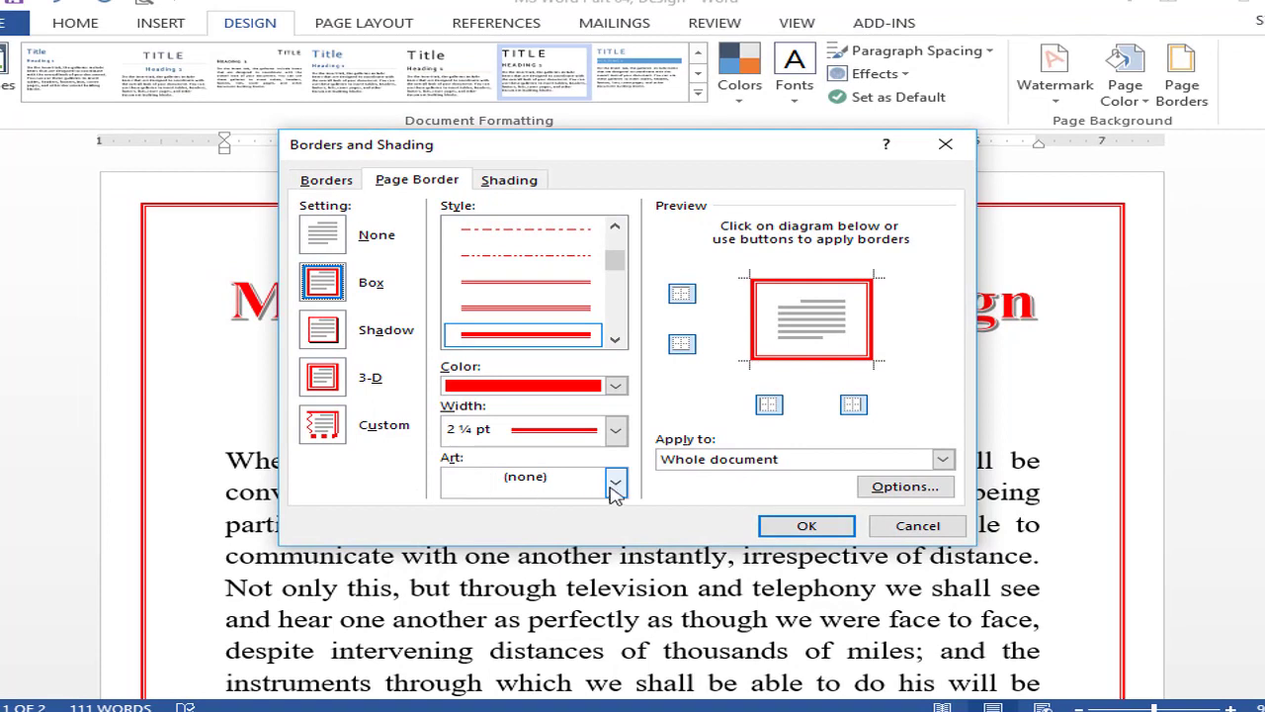
left_click(616, 482)
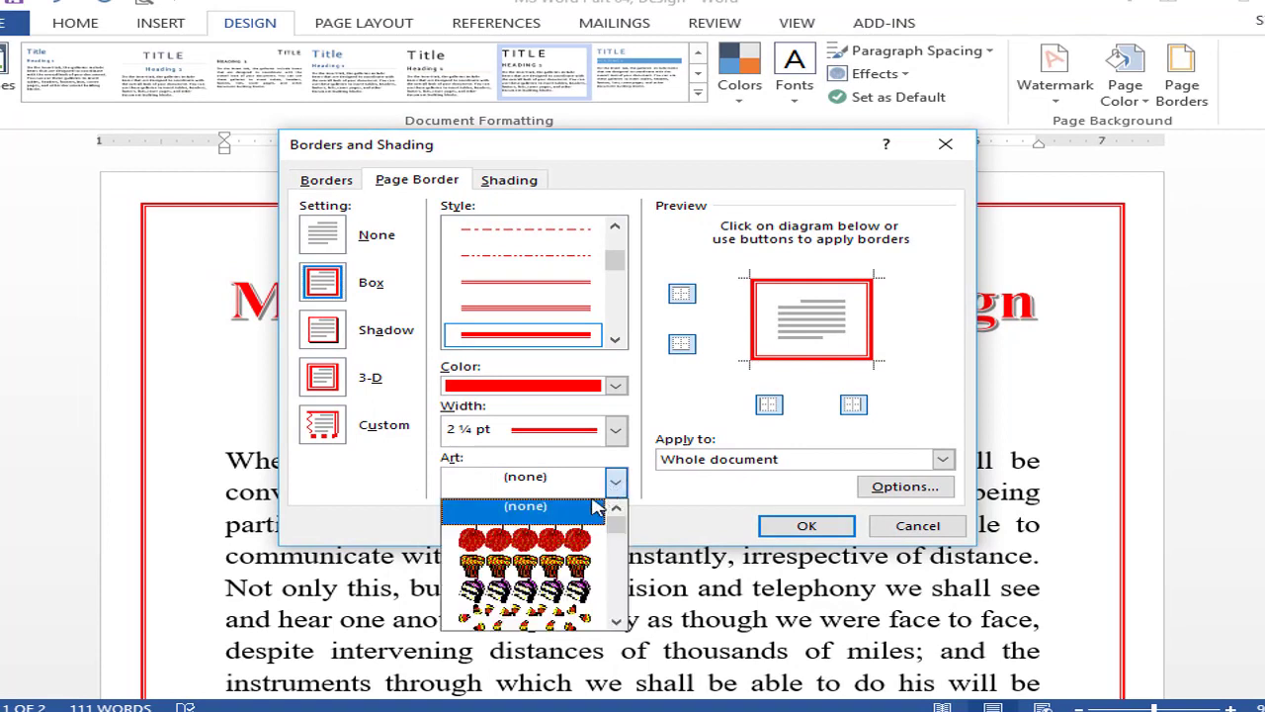
scroll(551, 579, "down", 1)
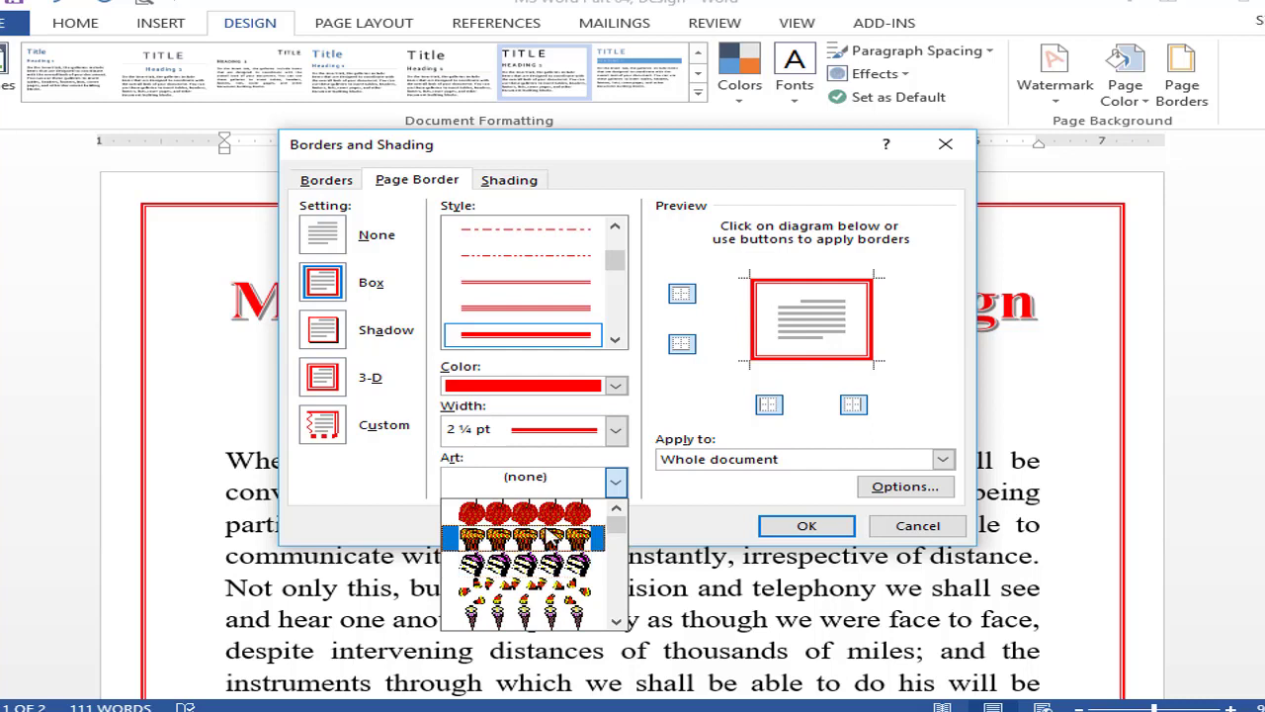
scroll(550, 576, "down", 3)
scroll(559, 576, "down", 3)
scroll(570, 577, "down", 3)
scroll(568, 578, "down", 3)
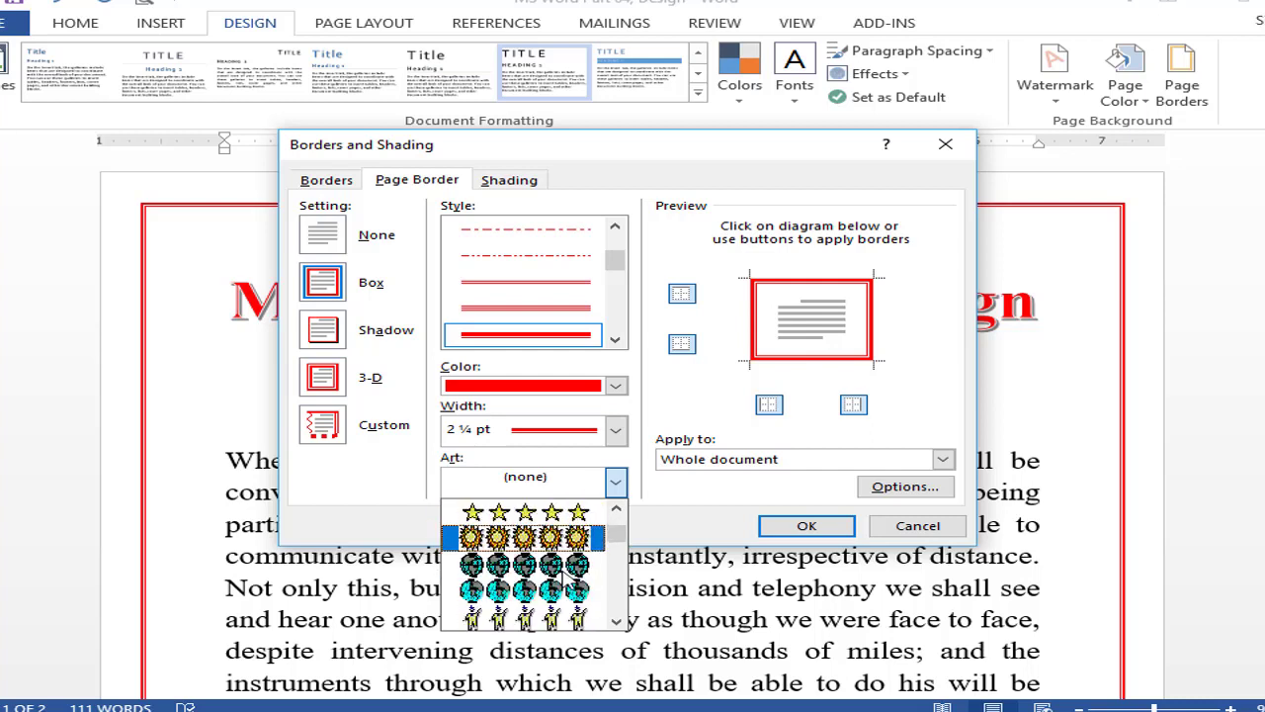
scroll(564, 579, "down", 3)
scroll(559, 580, "down", 3)
scroll(554, 581, "down", 3)
scroll(548, 580, "down", 2)
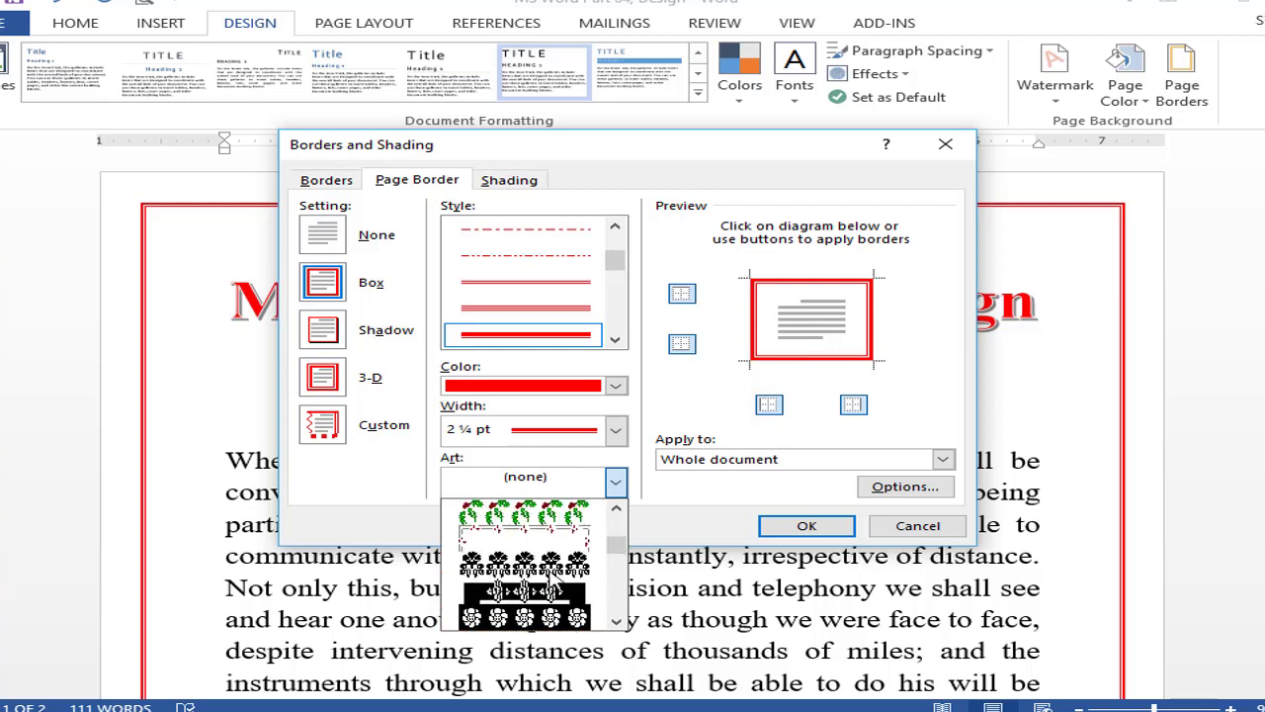
scroll(544, 578, "down", 2)
scroll(536, 577, "down", 2)
scroll(529, 574, "down", 2)
left_click(525, 567)
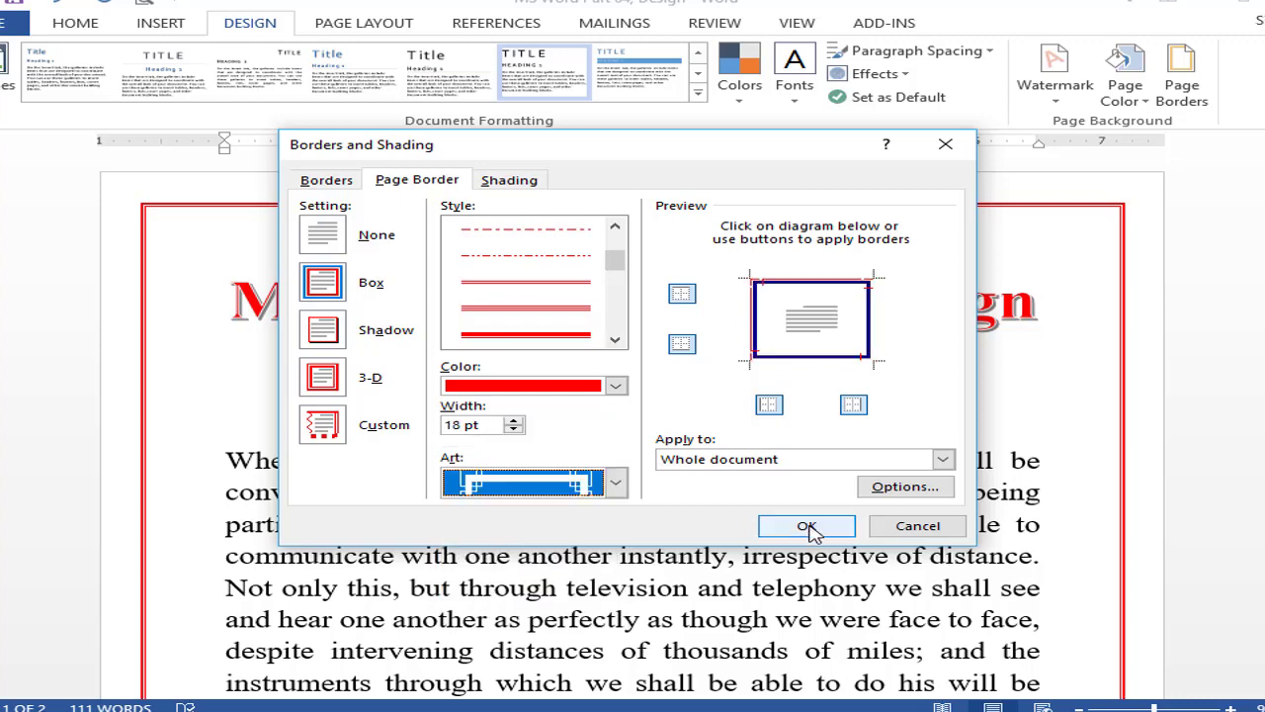
left_click(806, 525)
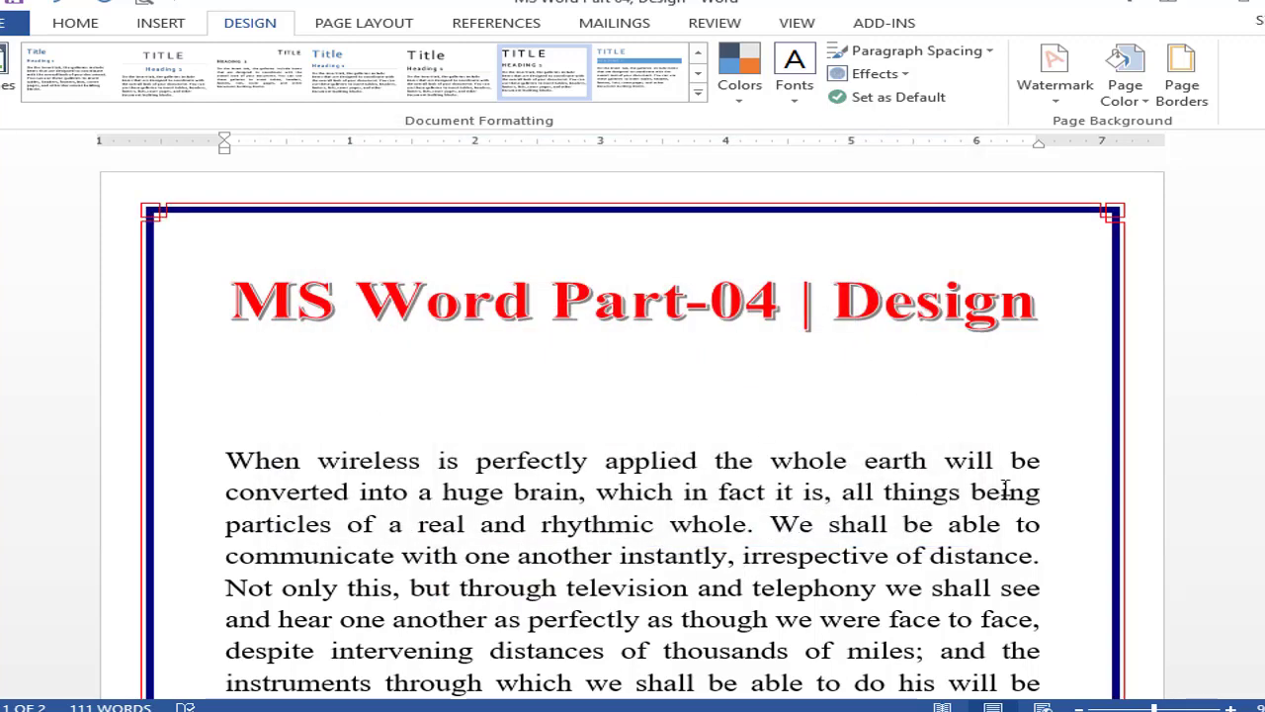
Switch to a black floral art border around the page
scroll(998, 486, "down", 3)
scroll(973, 492, "down", 9)
scroll(954, 502, "up", 1)
scroll(938, 502, "up", 8)
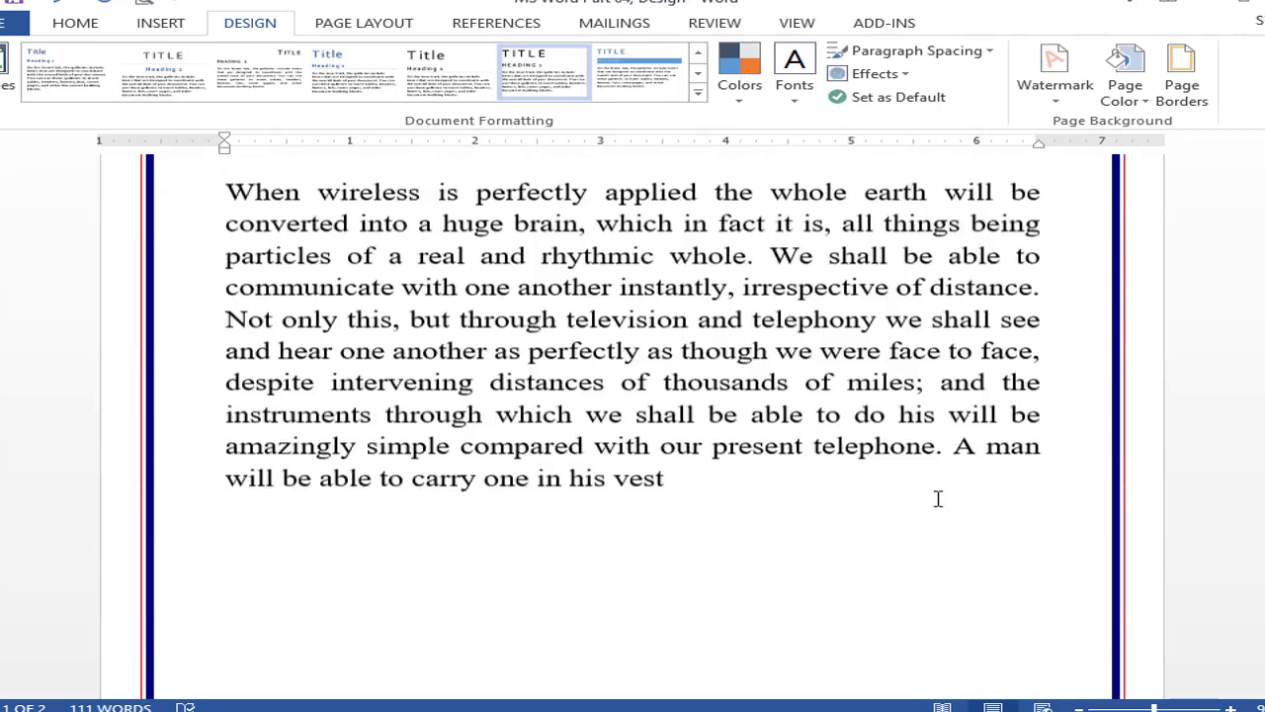
left_click(556, 582)
left_click(824, 521)
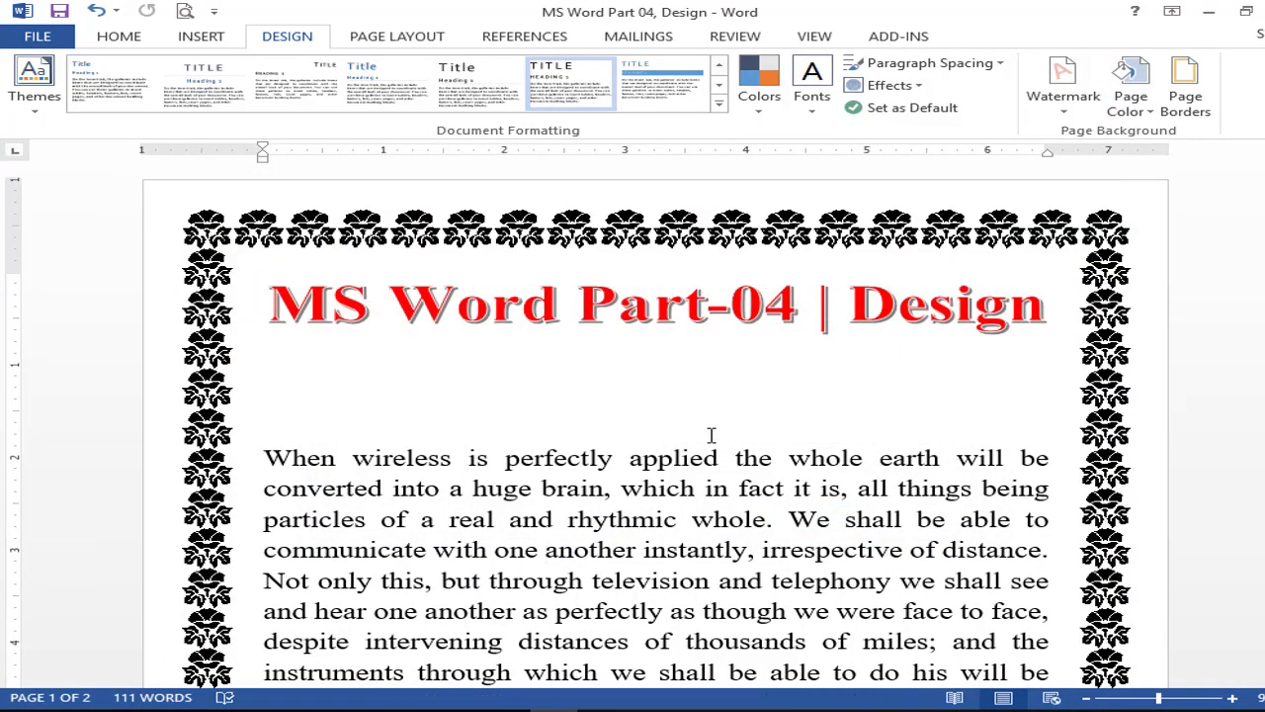
Set Art to none and apply a double-line box border to the page
left_click(1185, 89)
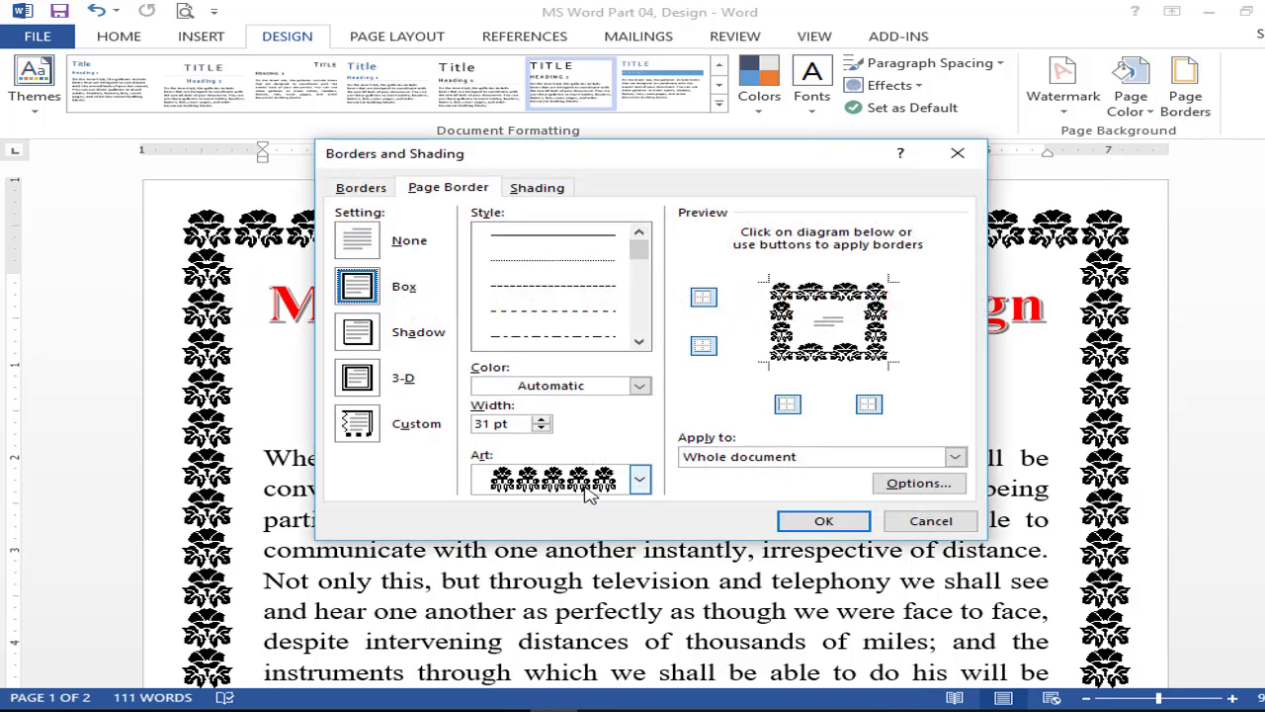
left_click(640, 479)
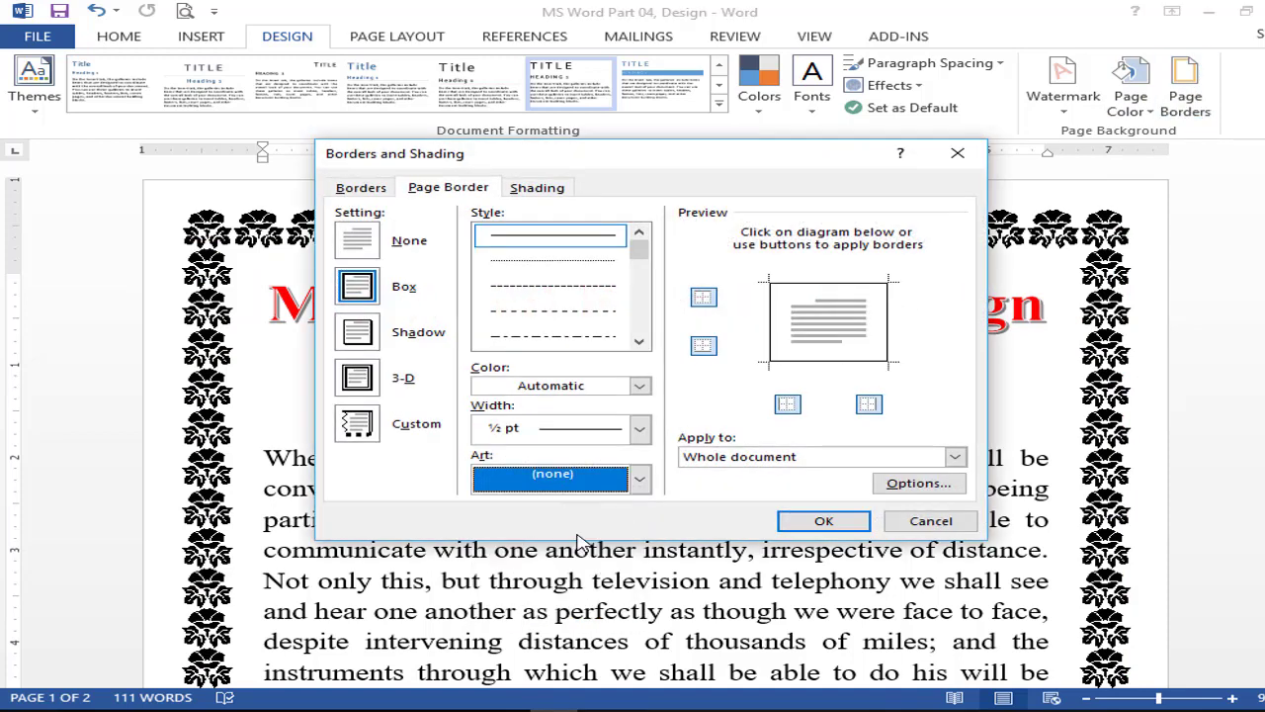
left_click(639, 341)
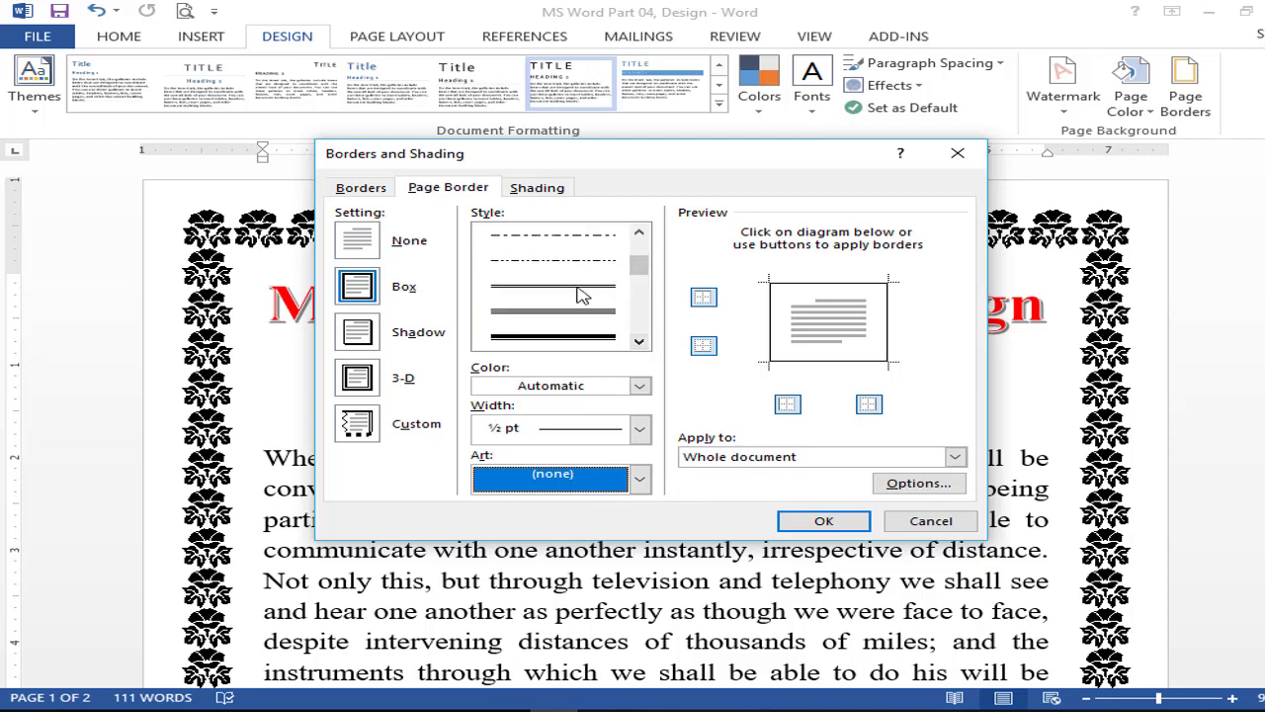
left_click(553, 336)
left_click(820, 521)
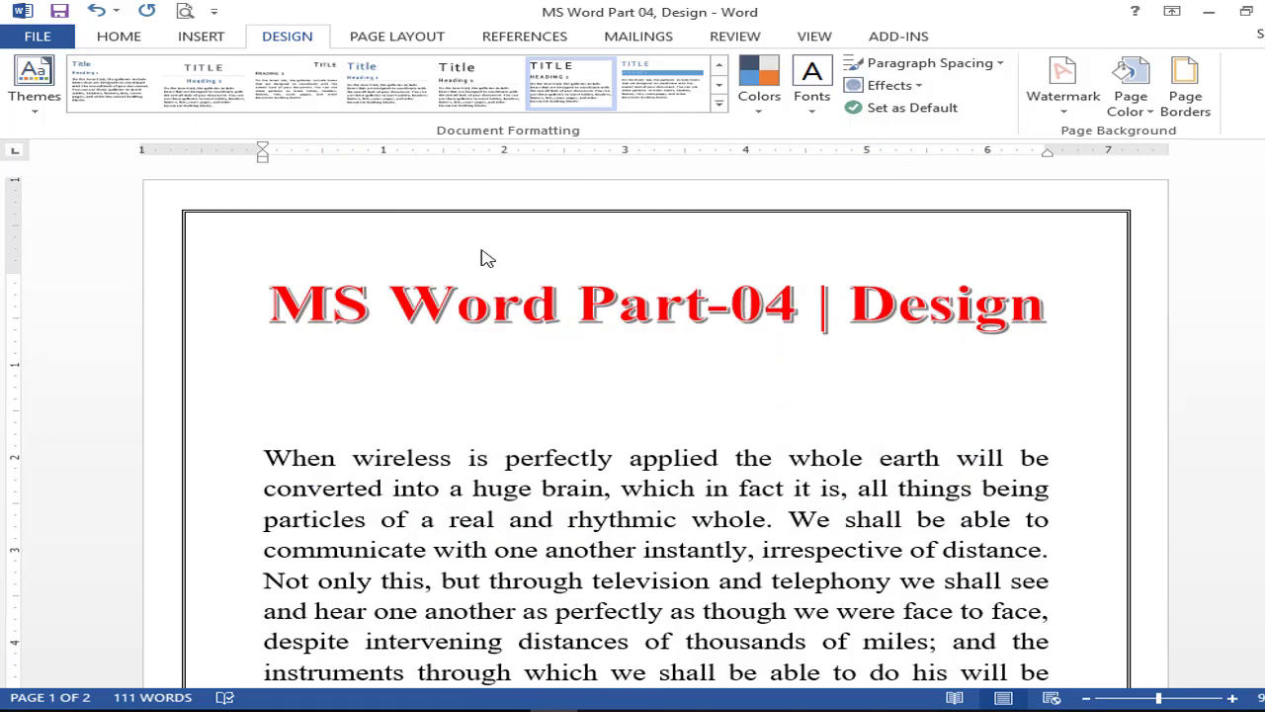
Open Border and Shading Options and select the top margin value of 24
left_click(1185, 99)
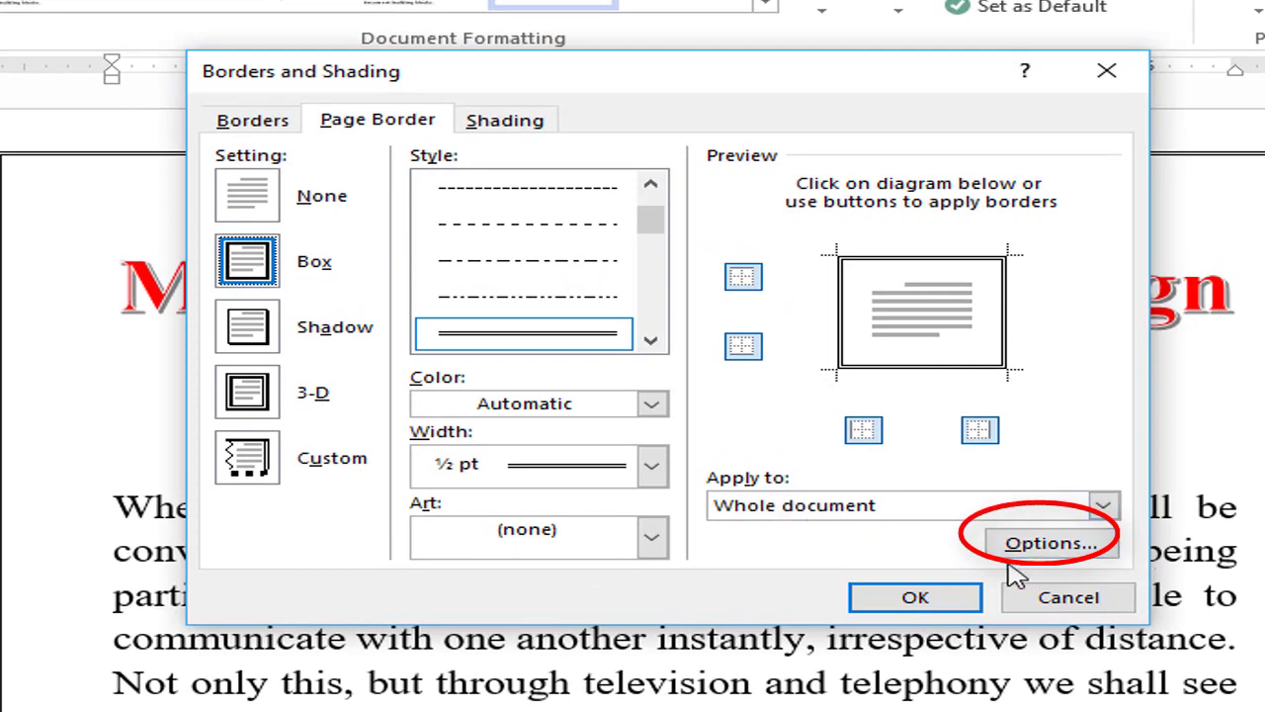
left_click(1042, 546)
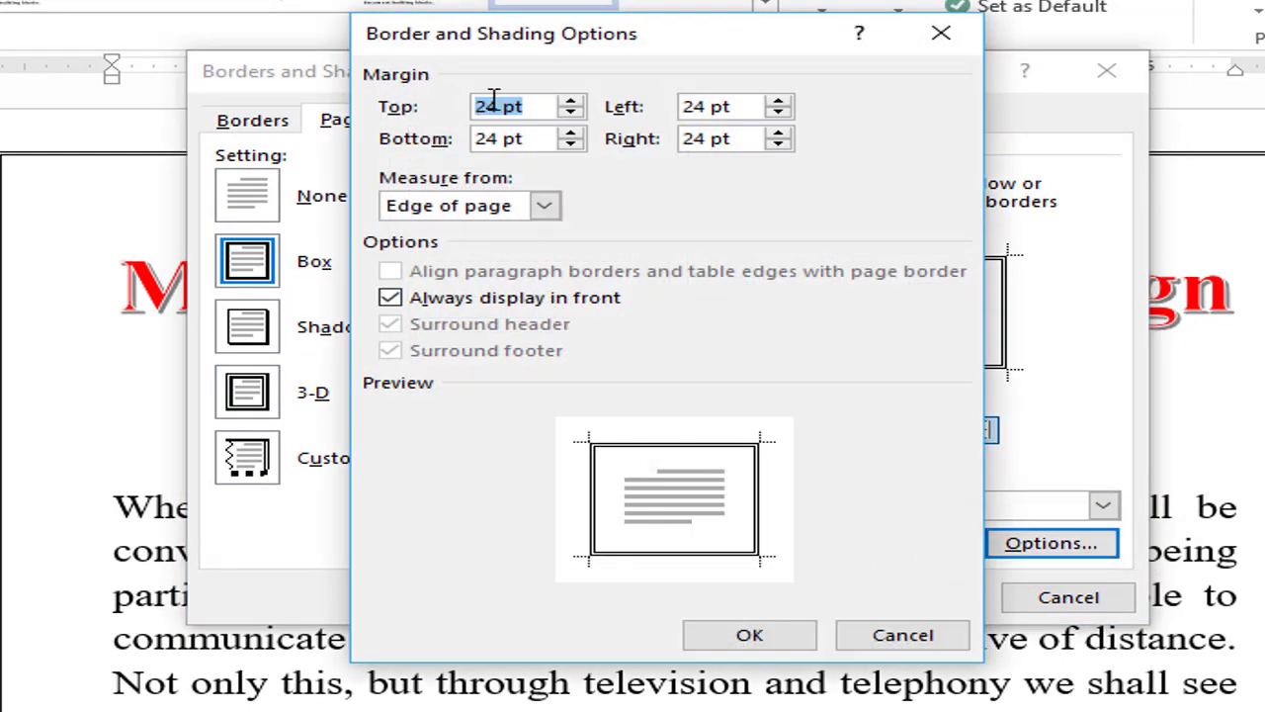
left_click(546, 105)
left_click(509, 105)
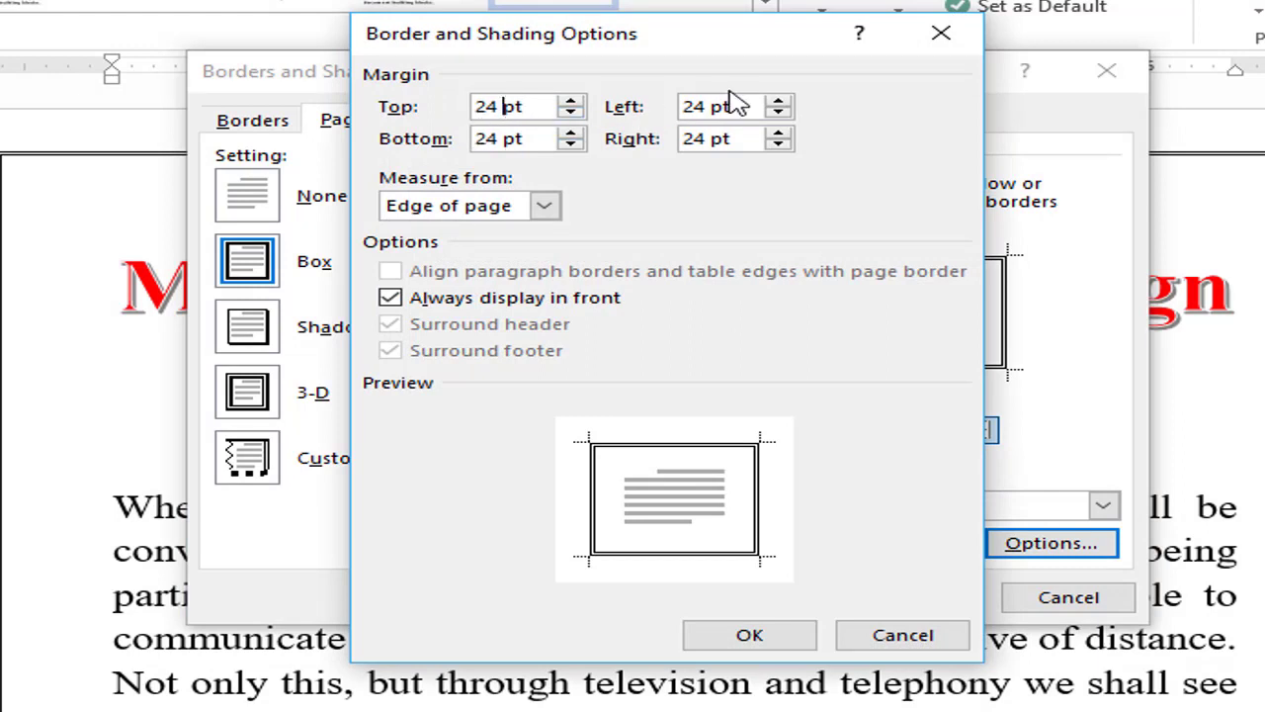
left_click(499, 138)
double_click(494, 106)
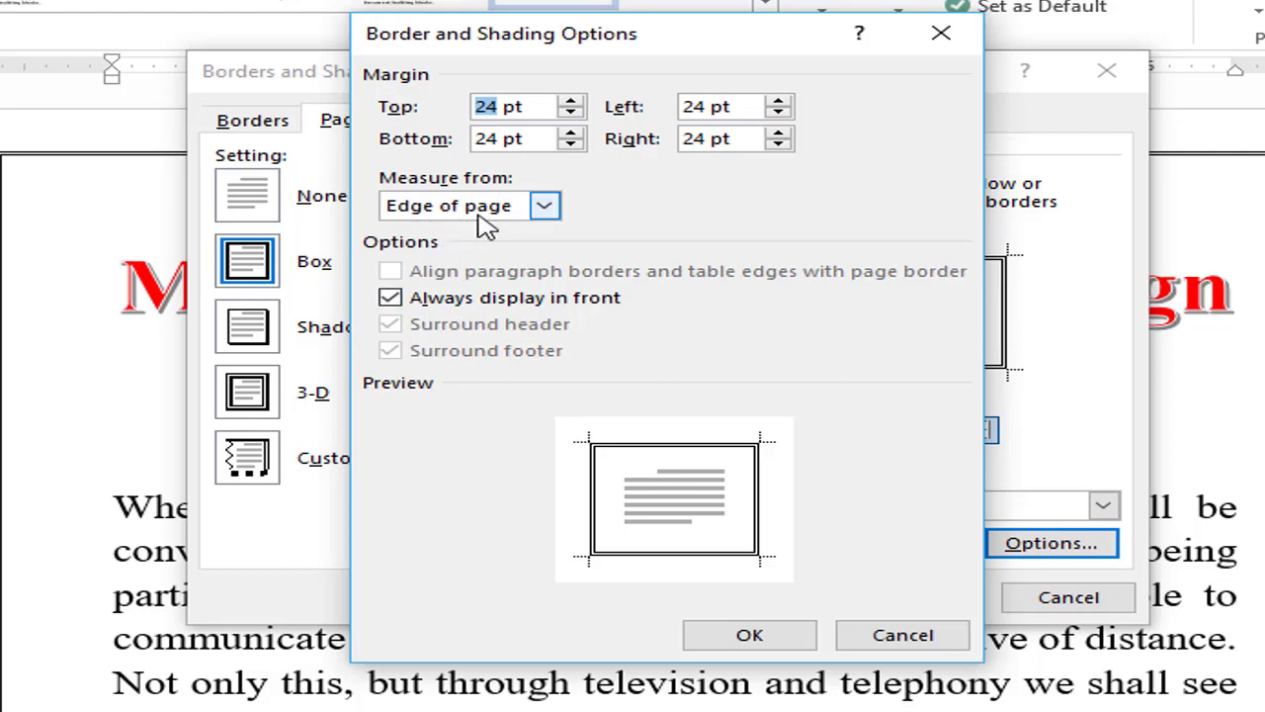
Set Measure from to Text and apply the changed page border
left_click(546, 206)
left_click(425, 231)
left_click(543, 205)
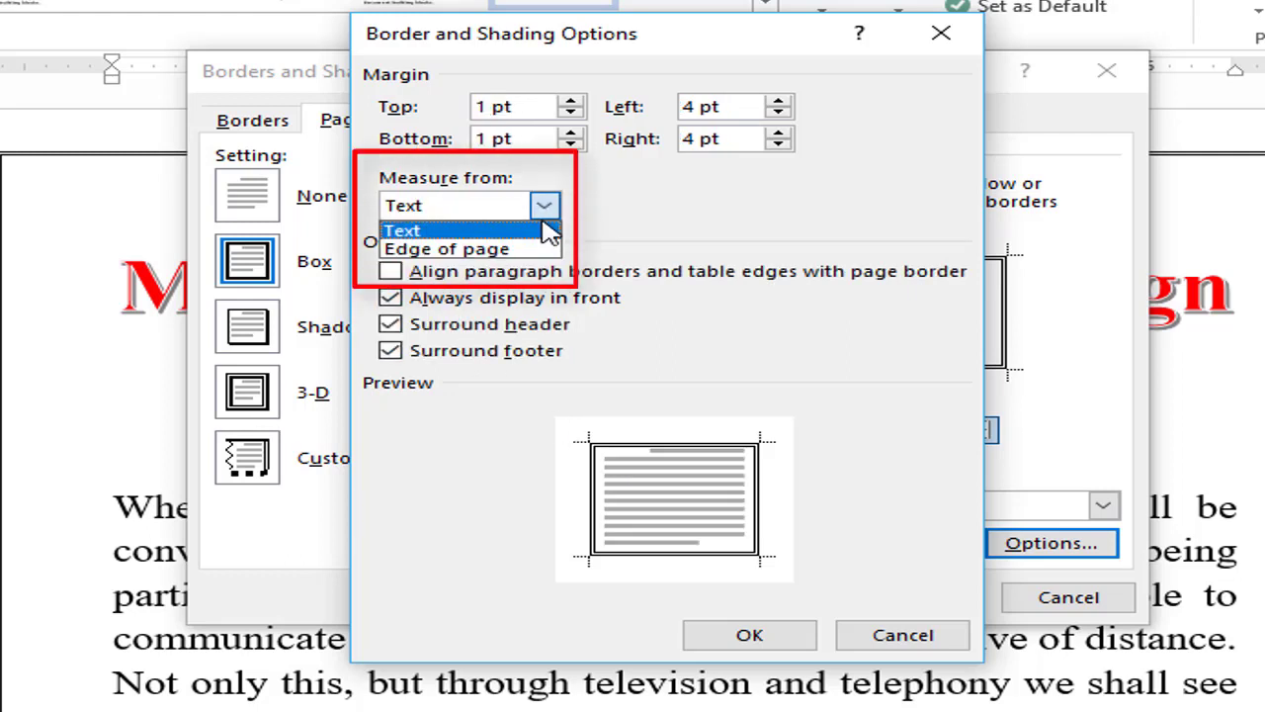
left_click(496, 233)
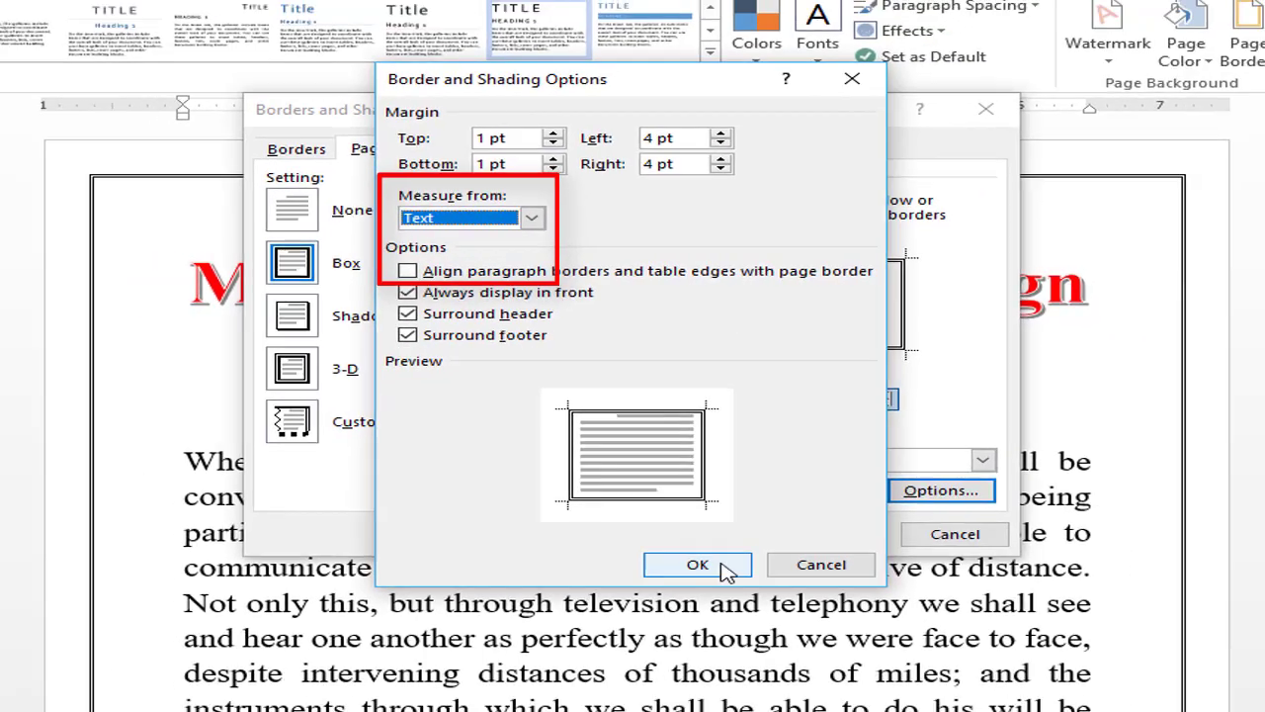
left_click(749, 634)
left_click(954, 597)
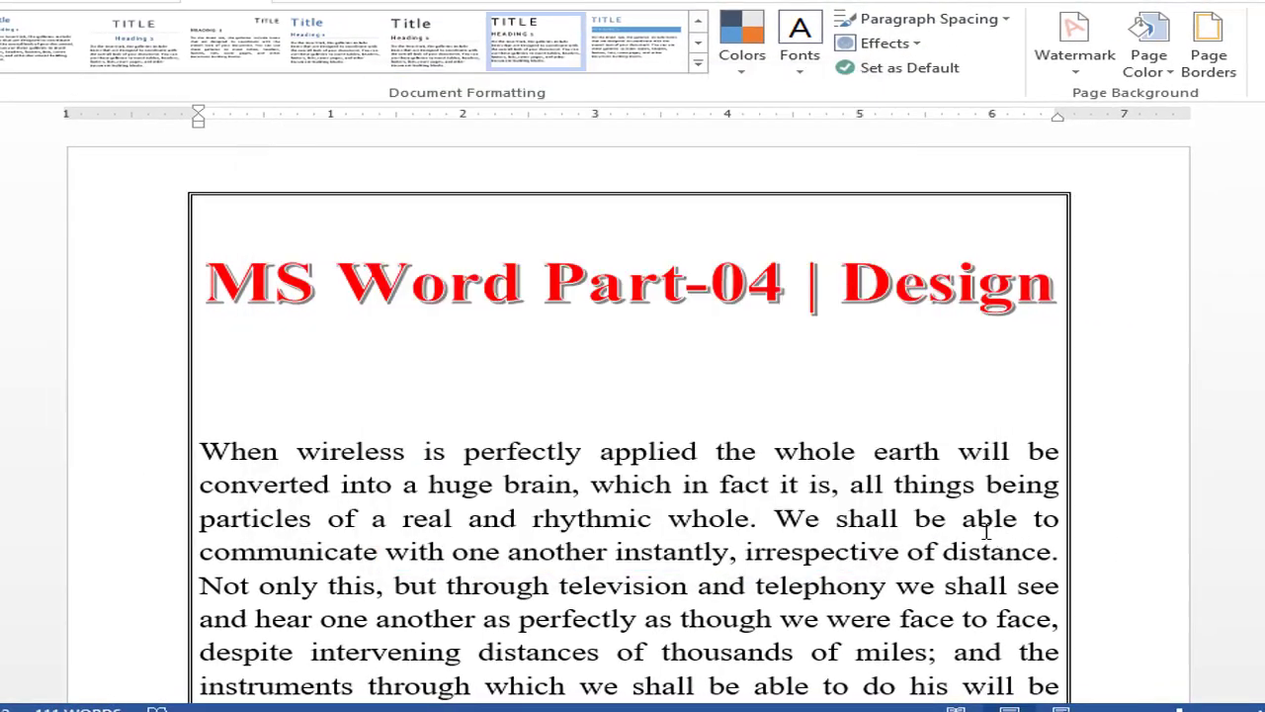
scroll(920, 405, "down", 3)
scroll(921, 405, "up", 3)
Turn off the right edge of the double-line page border, keeping top, left and bottom
left_click(1207, 49)
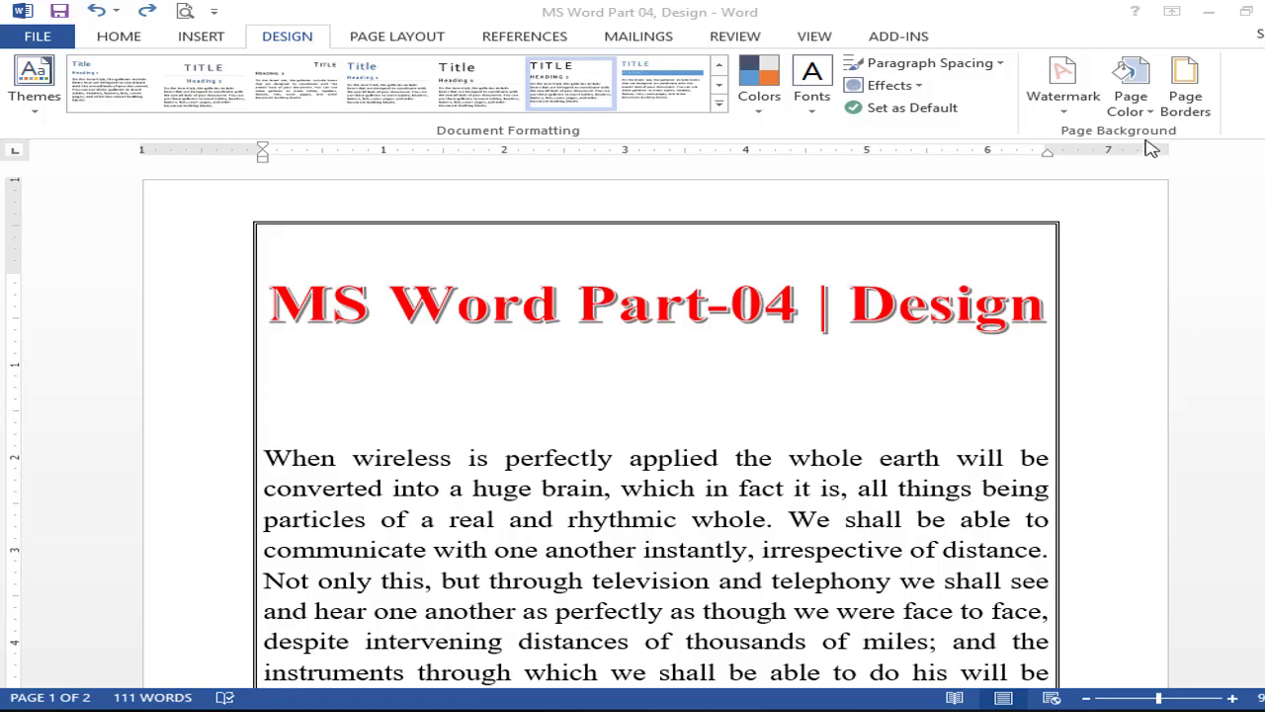
left_click(1185, 94)
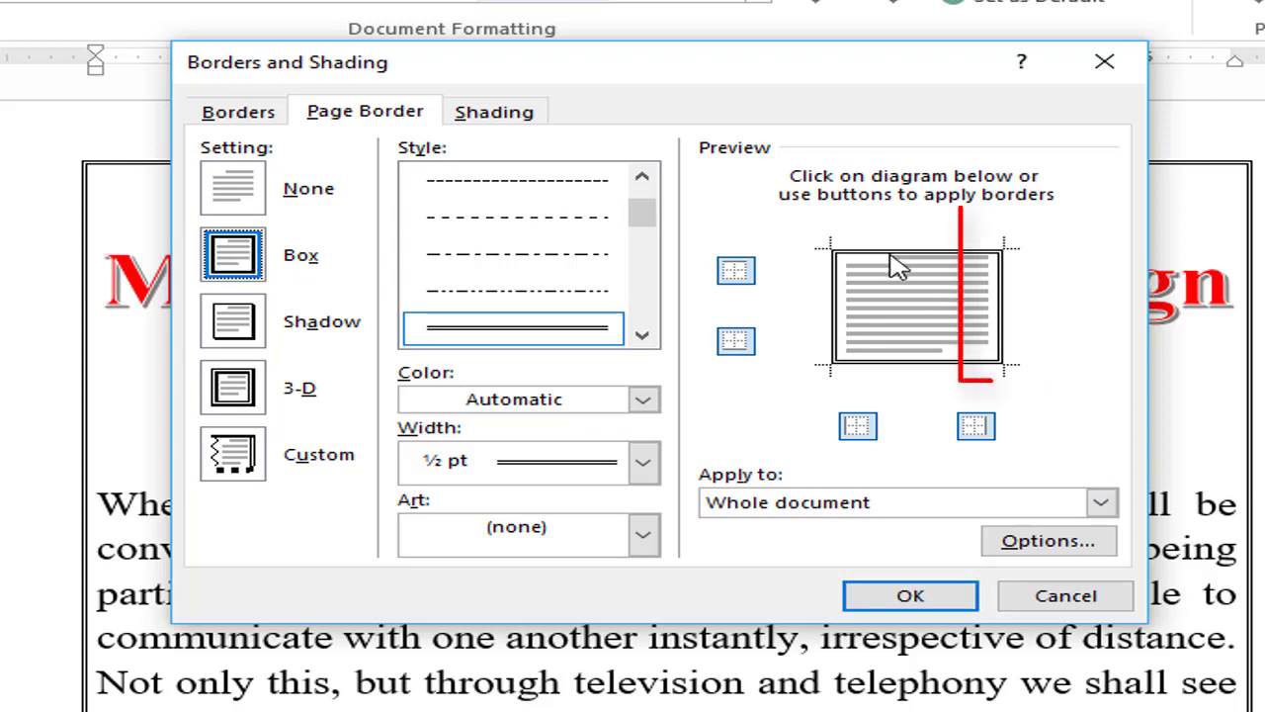
left_click(1004, 315)
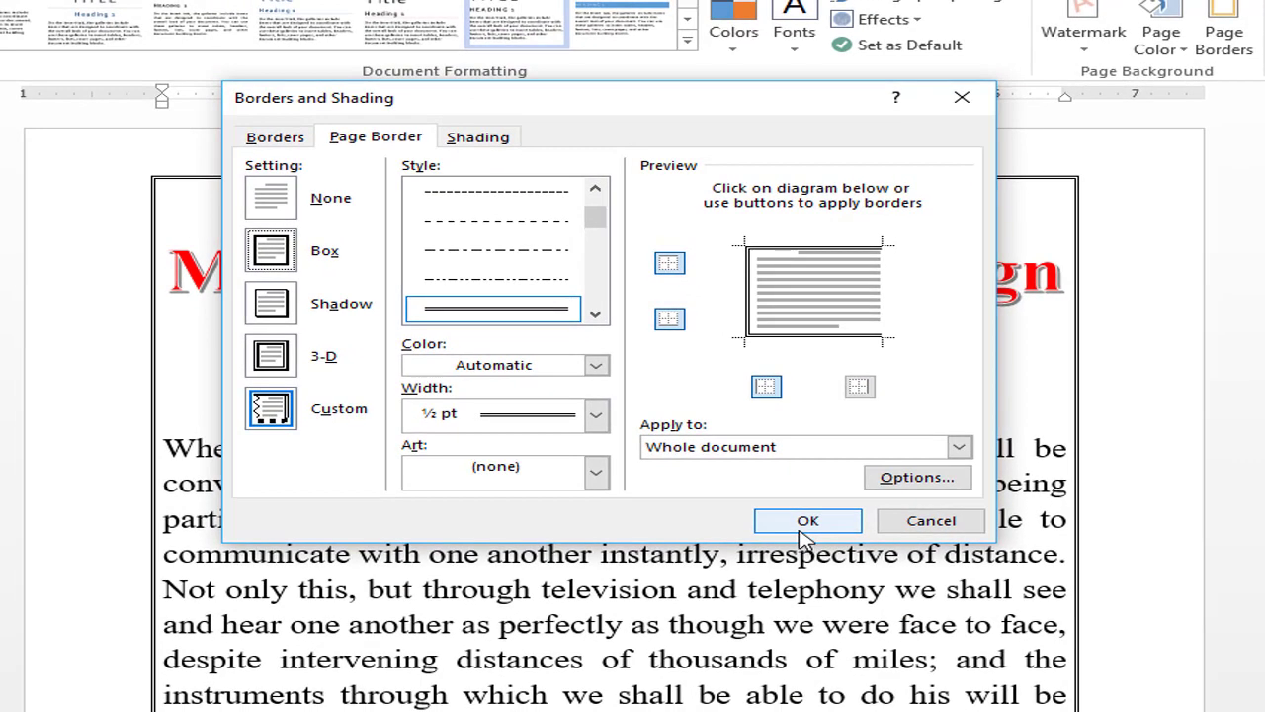
left_click(804, 523)
scroll(864, 291, "down", 5)
scroll(804, 384, "down", 5)
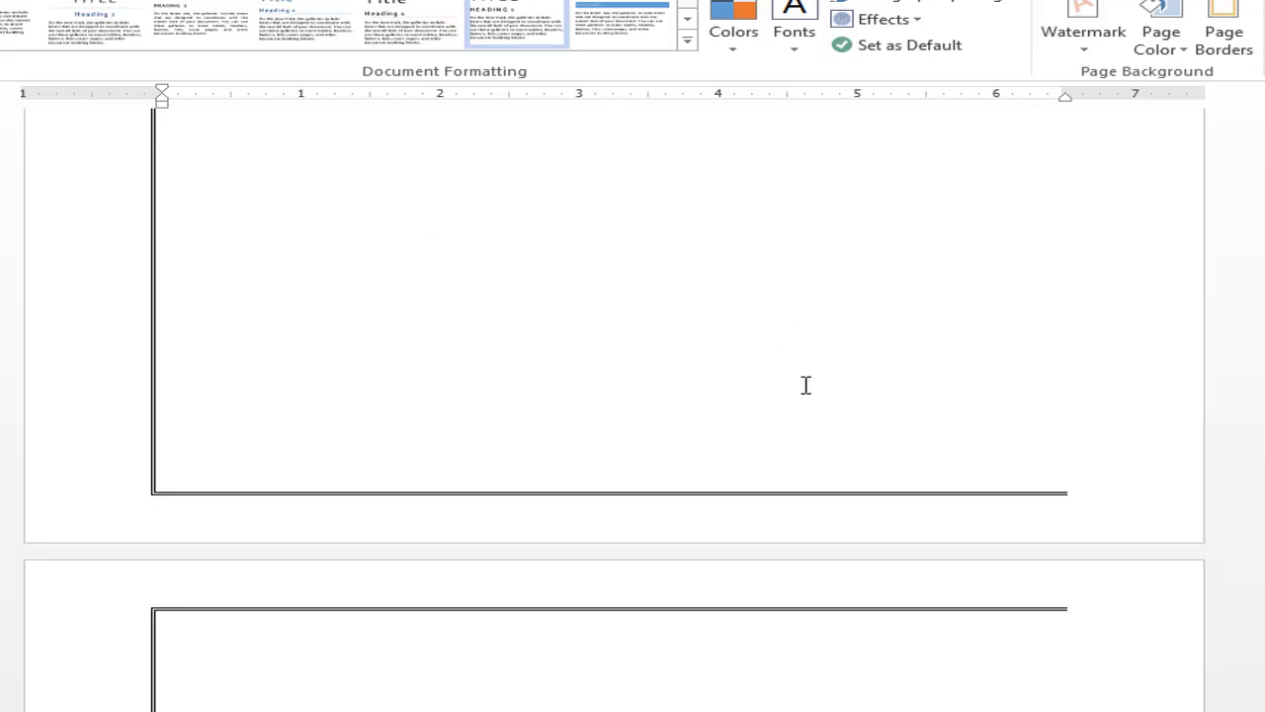
scroll(1101, 339, "up", 8)
scroll(957, 395, "up", 5)
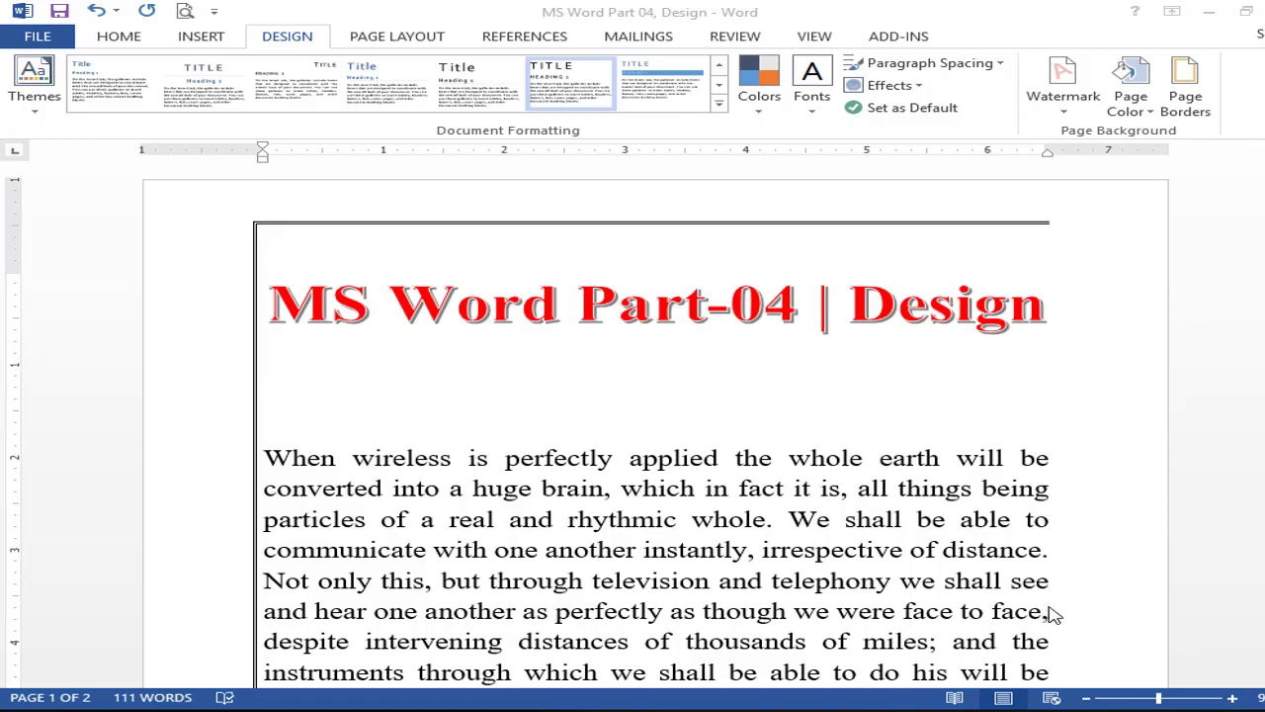
Set the page border setting to None so the page has no frame
left_click(1201, 109)
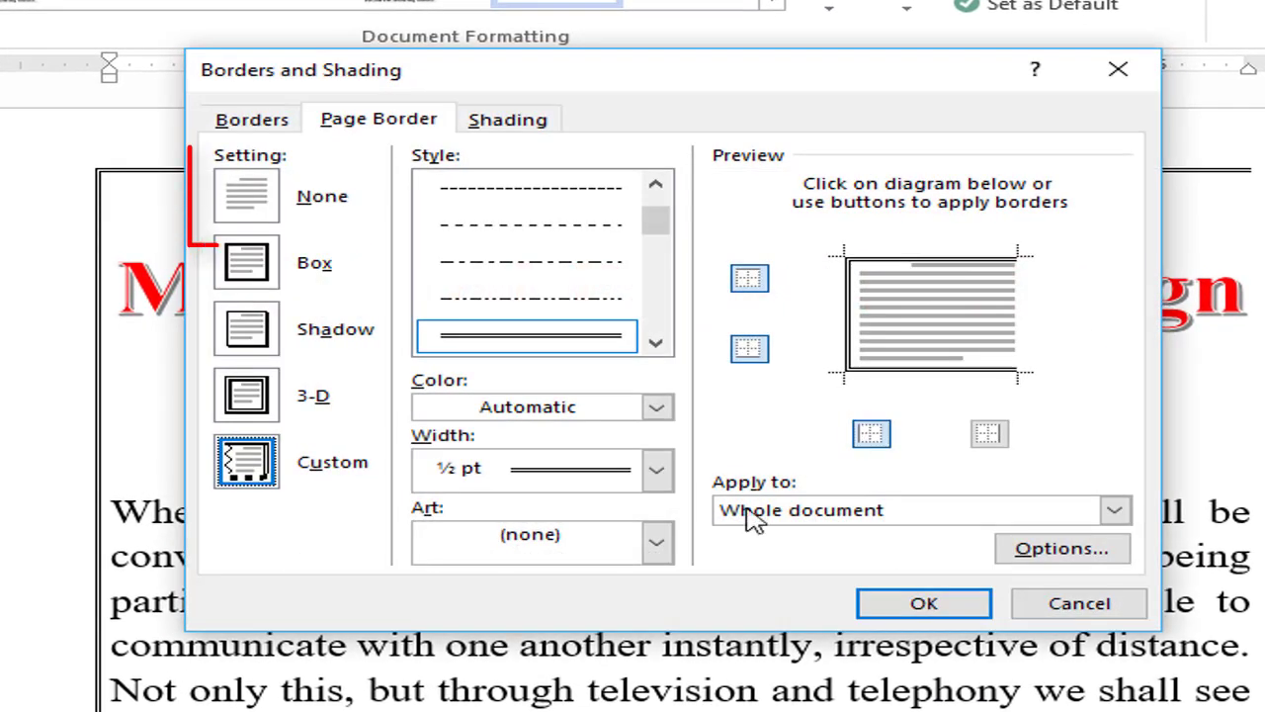
left_click(249, 198)
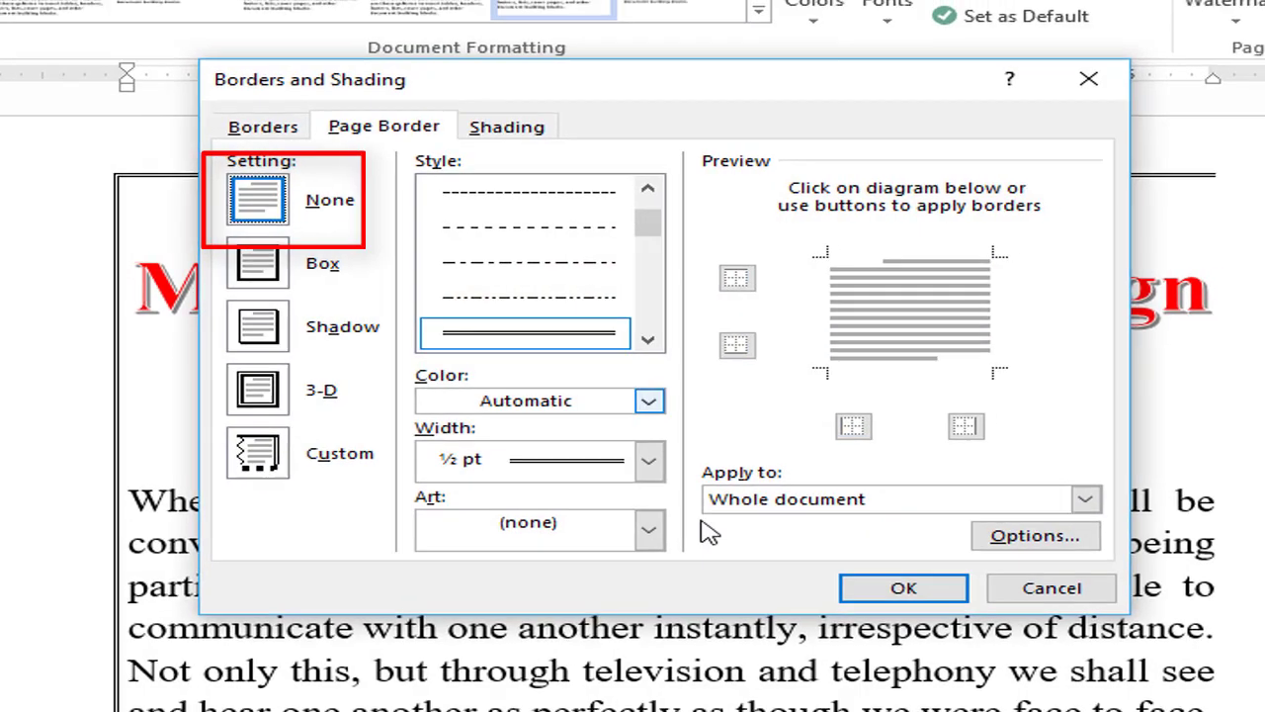
left_click(907, 530)
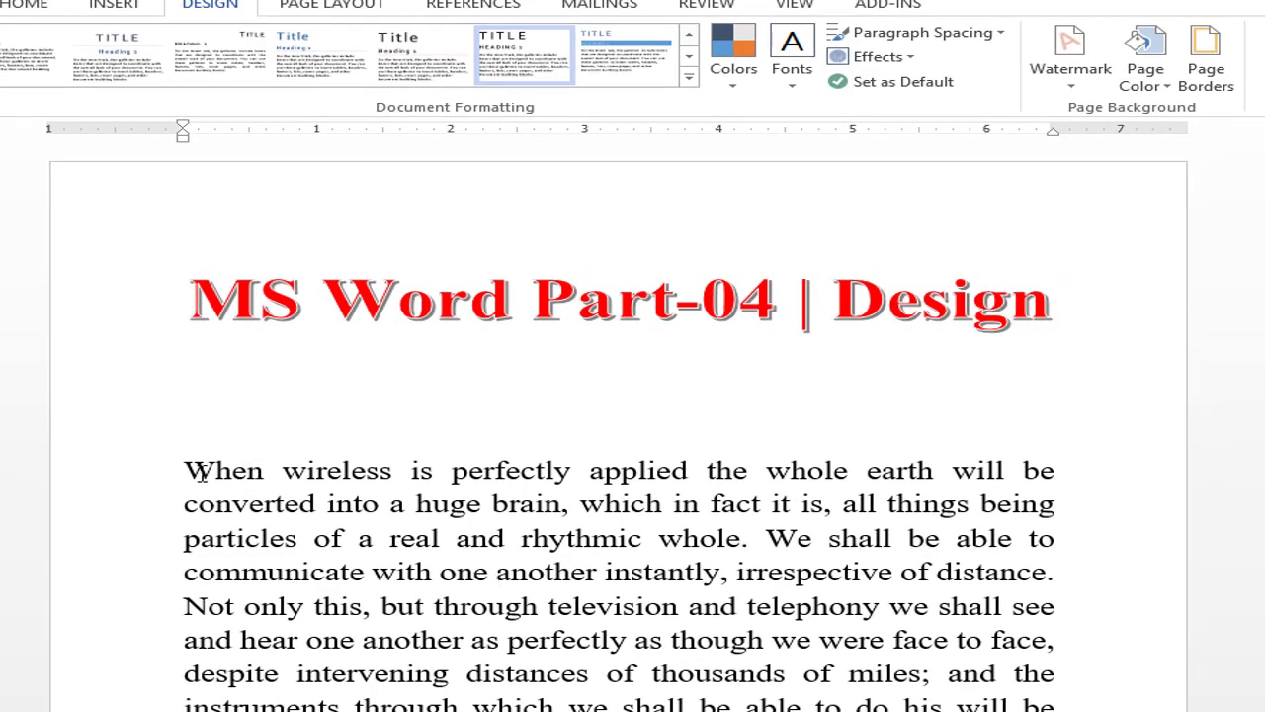
left_click_drag(198, 473, 267, 472)
left_click(364, 472)
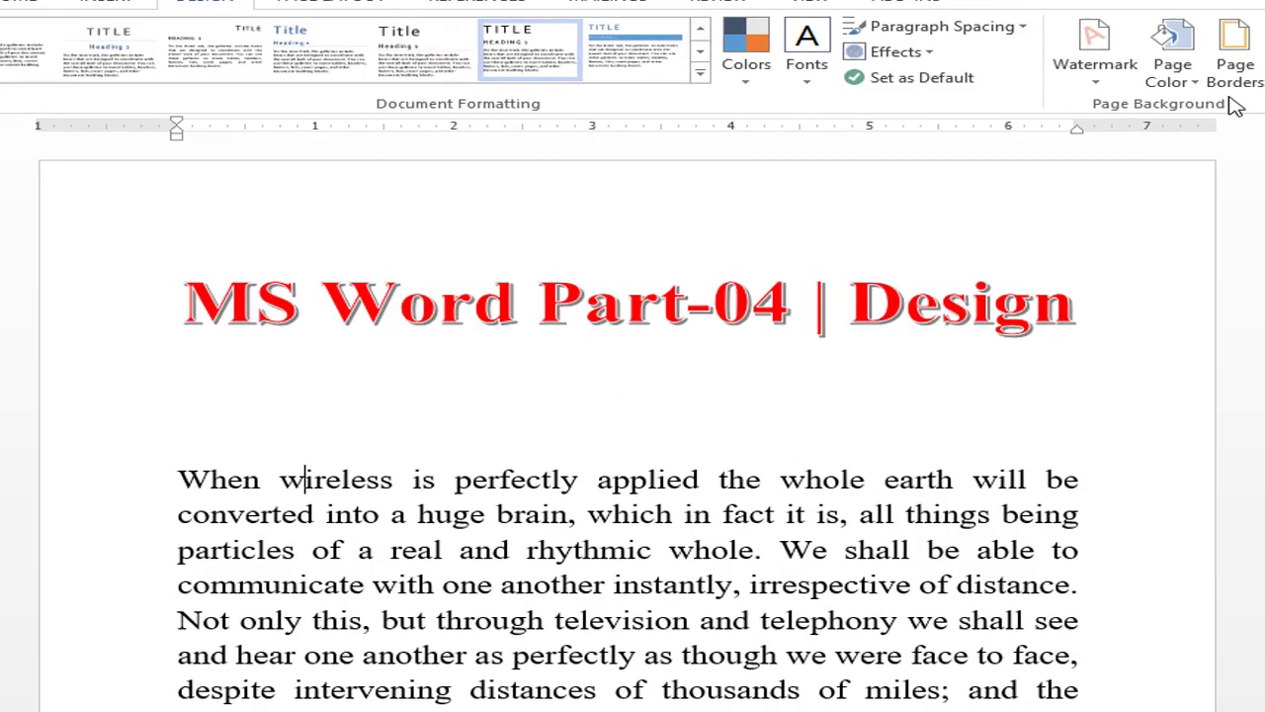
left_click(1206, 60)
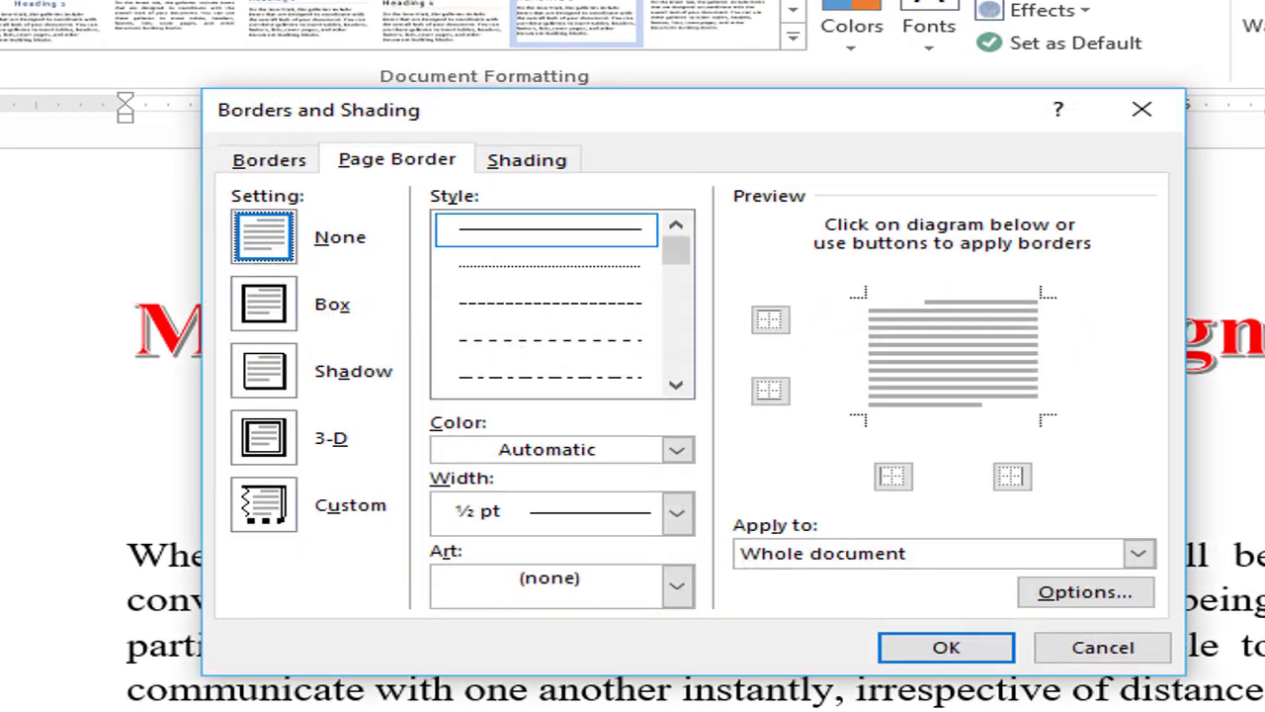
left_click(269, 159)
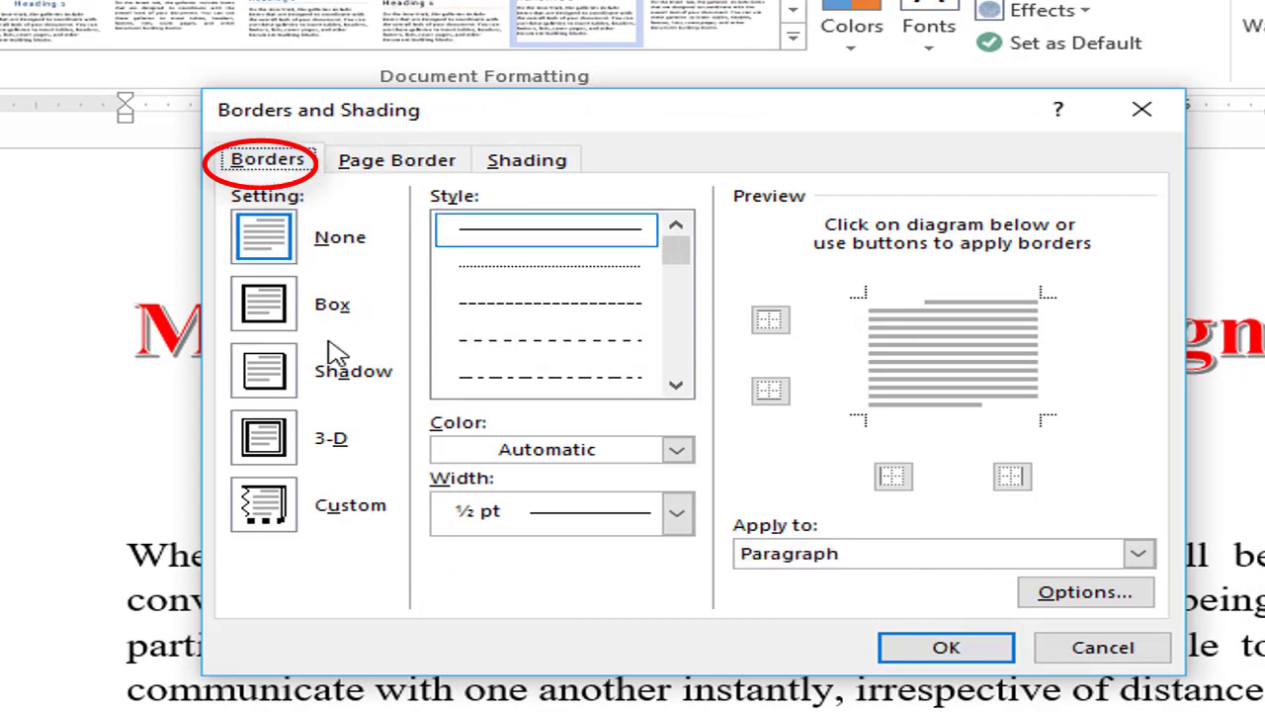
left_click(265, 305)
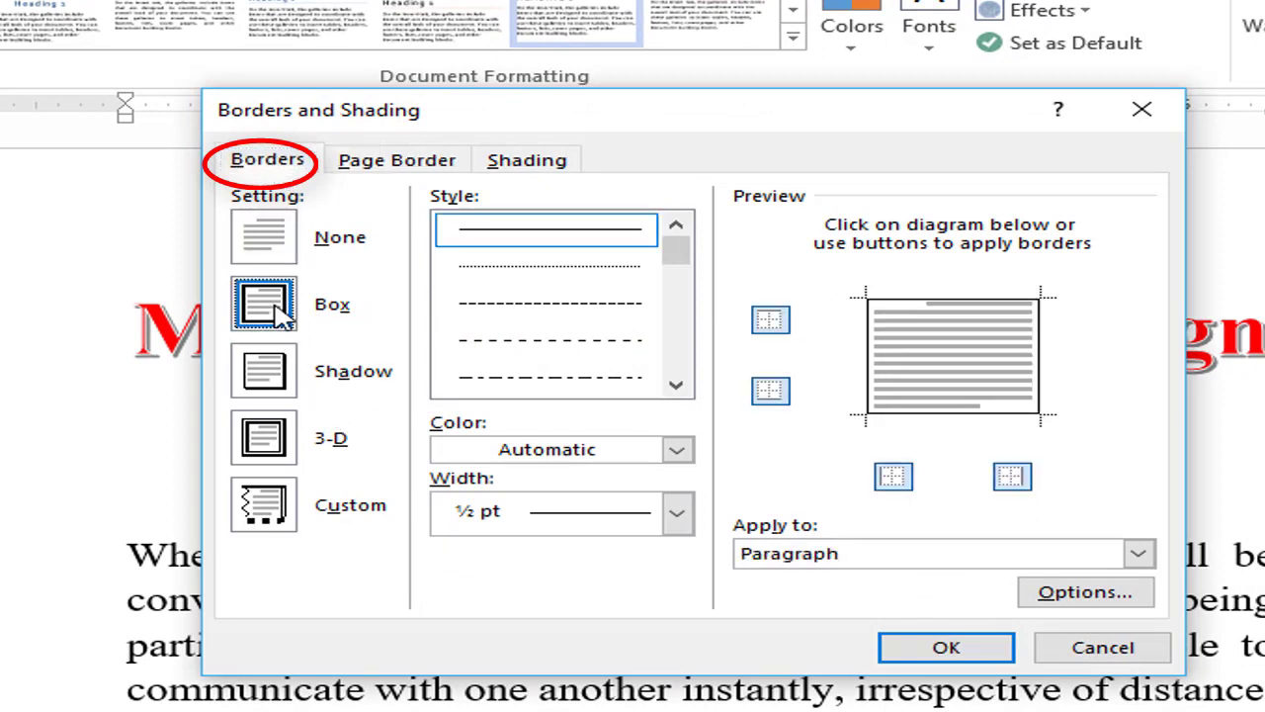
left_click(676, 384)
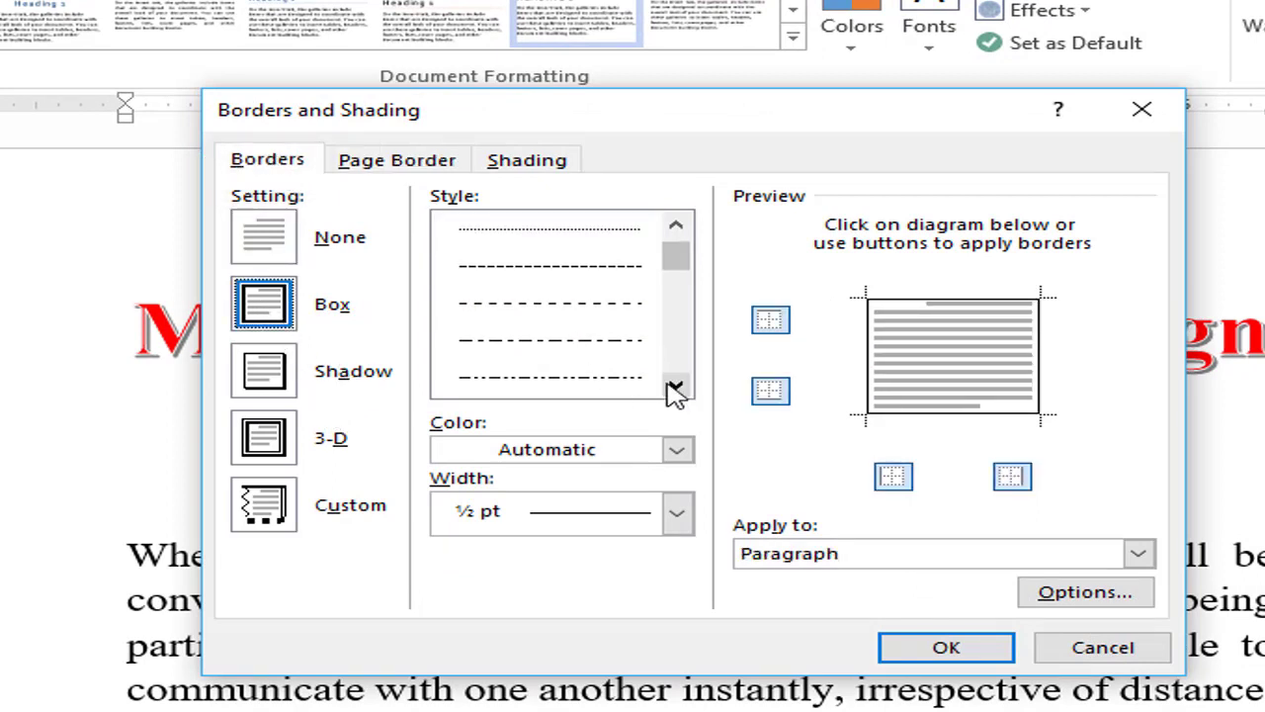
left_click(553, 267)
left_click(946, 647)
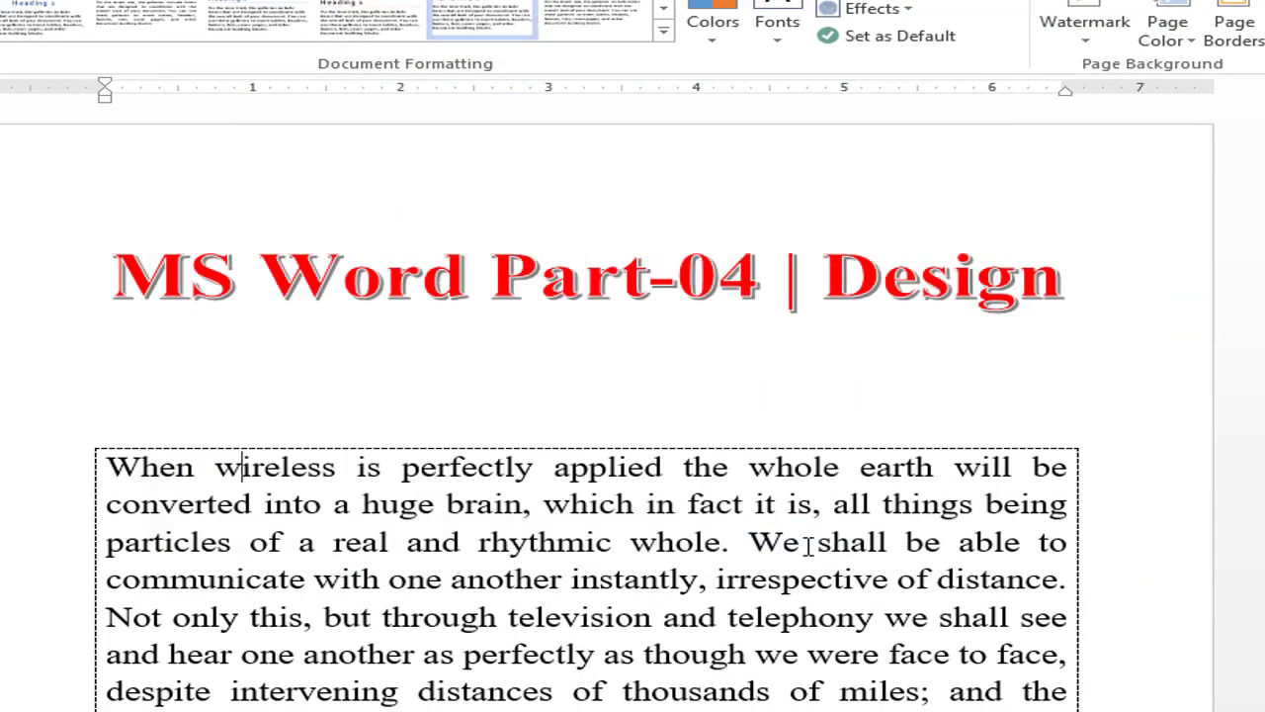
scroll(504, 565, "down", 2)
scroll(503, 554, "down", 3)
scroll(527, 540, "down", 3)
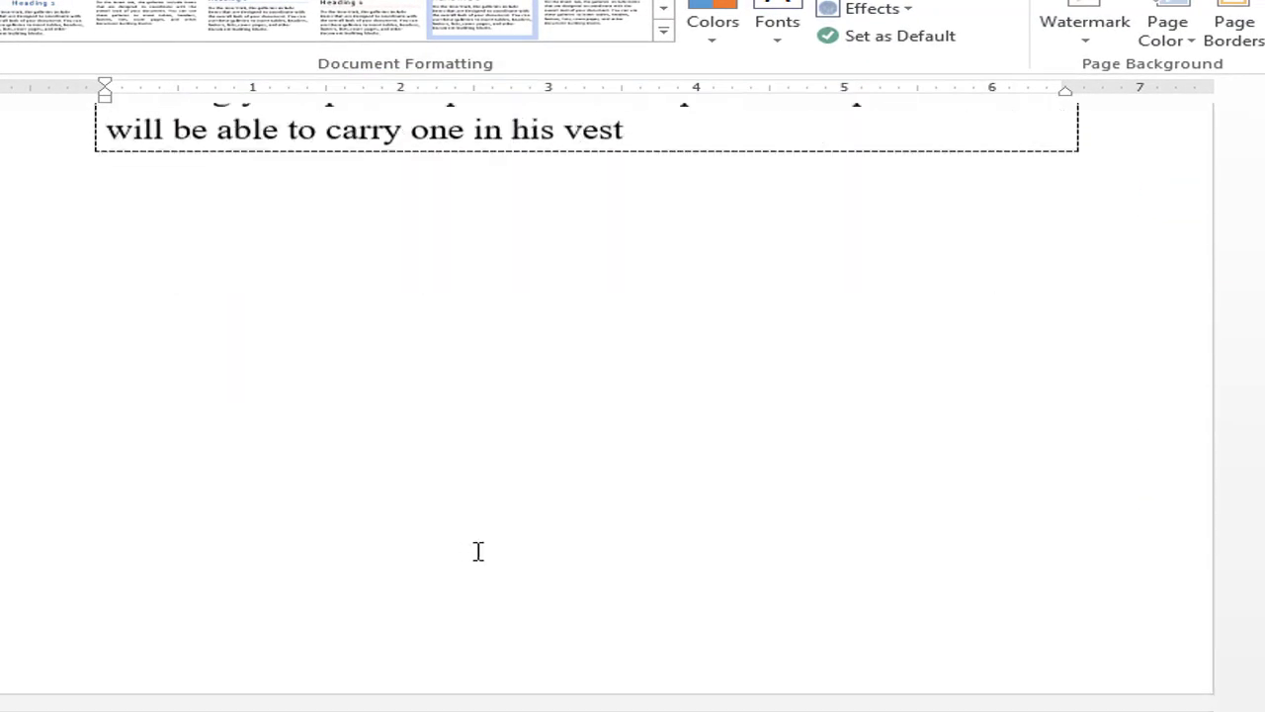
scroll(477, 550, "down", 3)
scroll(523, 573, "down", 3)
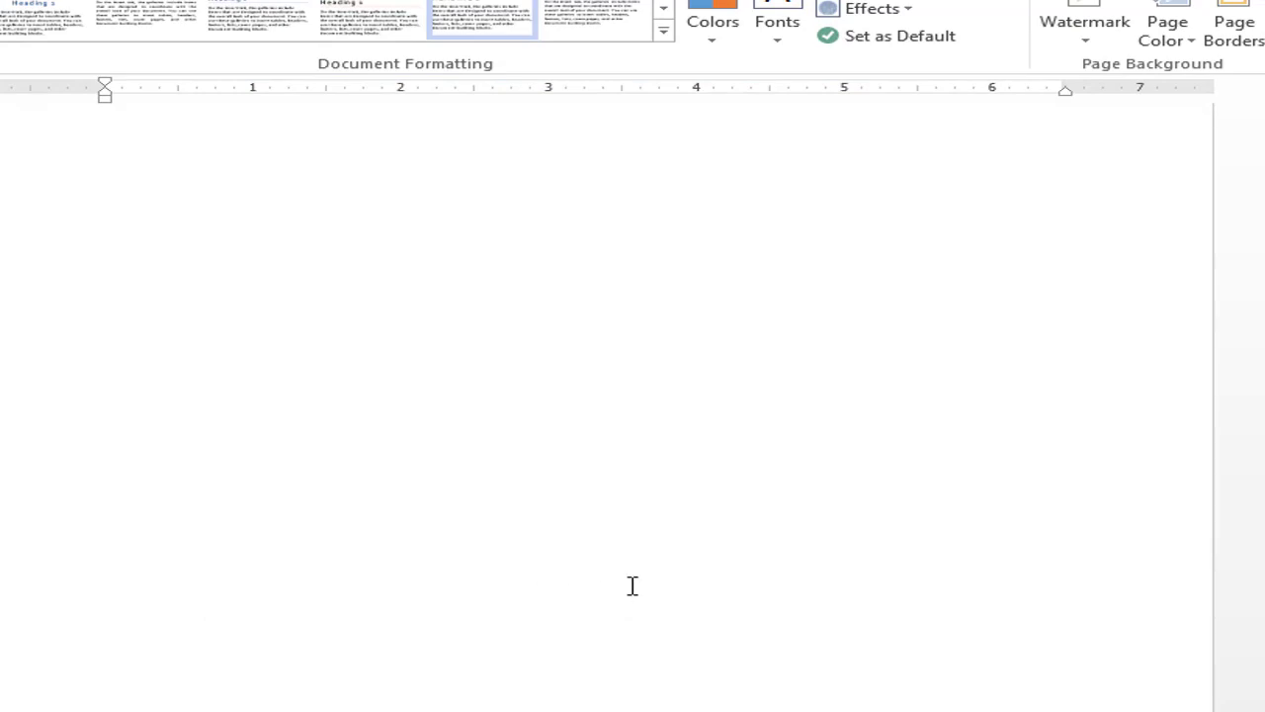
scroll(632, 585, "up", 3)
scroll(633, 585, "up", 3)
scroll(633, 585, "up", 3)
scroll(633, 585, "up", 1)
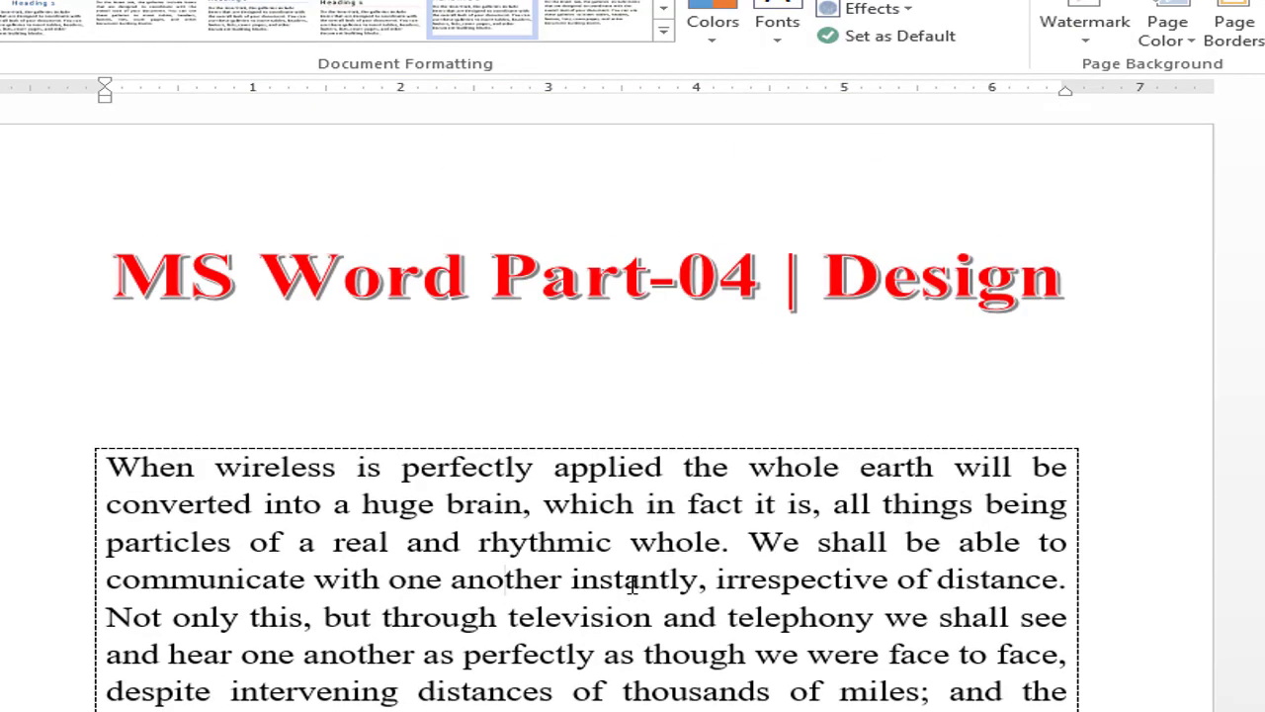
key("ctrl+z")
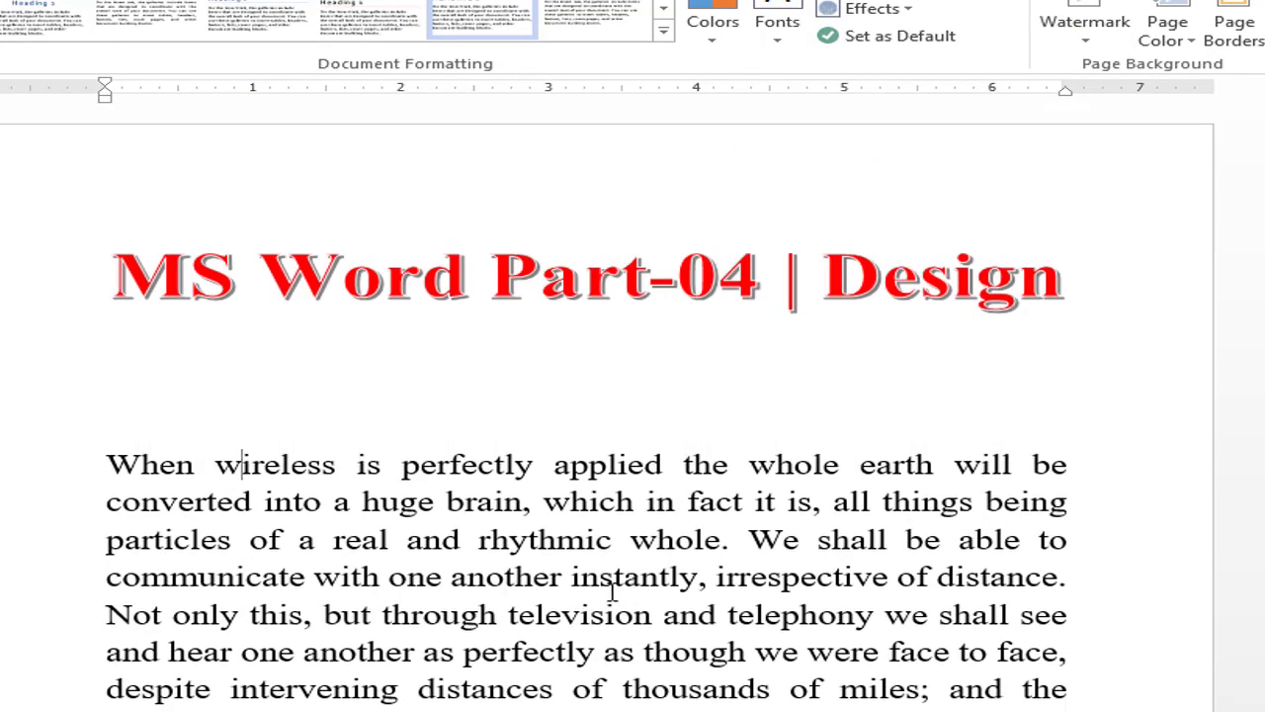
Select 'When wireless' and apply a Box border with a chosen line style to that text
left_click_drag(109, 464, 336, 466)
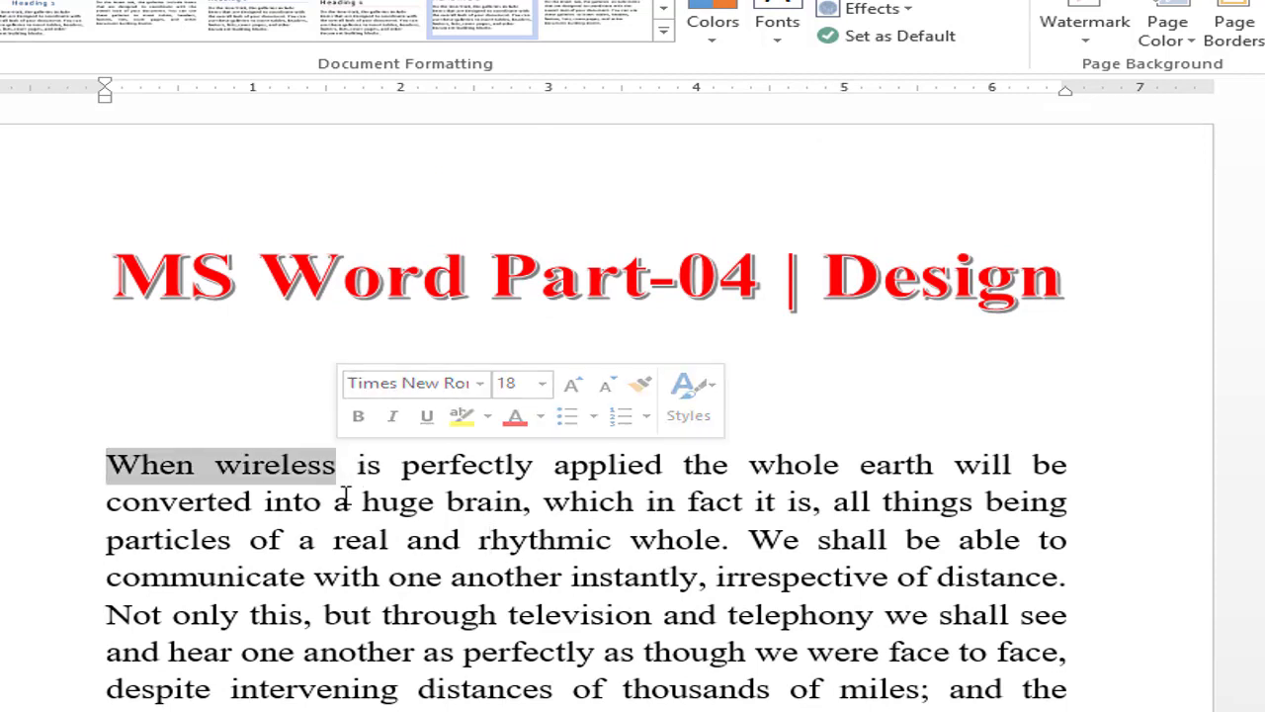
left_click(1234, 30)
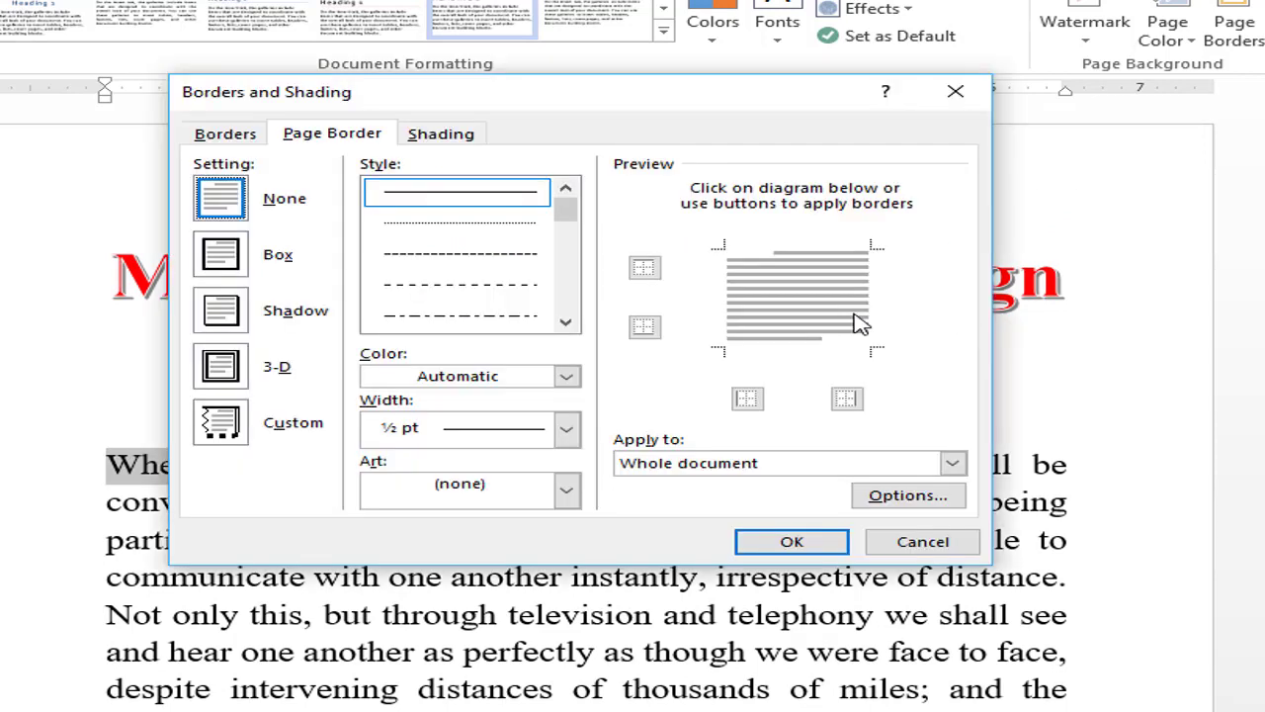
left_click(235, 138)
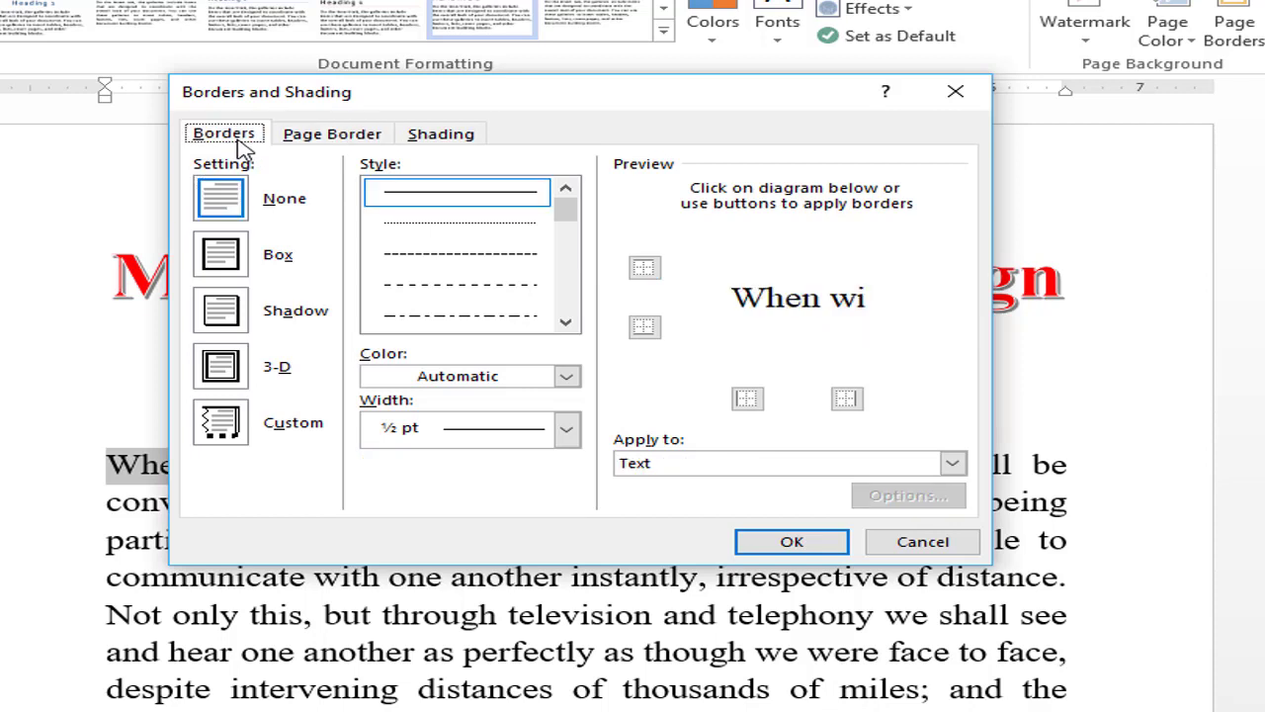
left_click(227, 259)
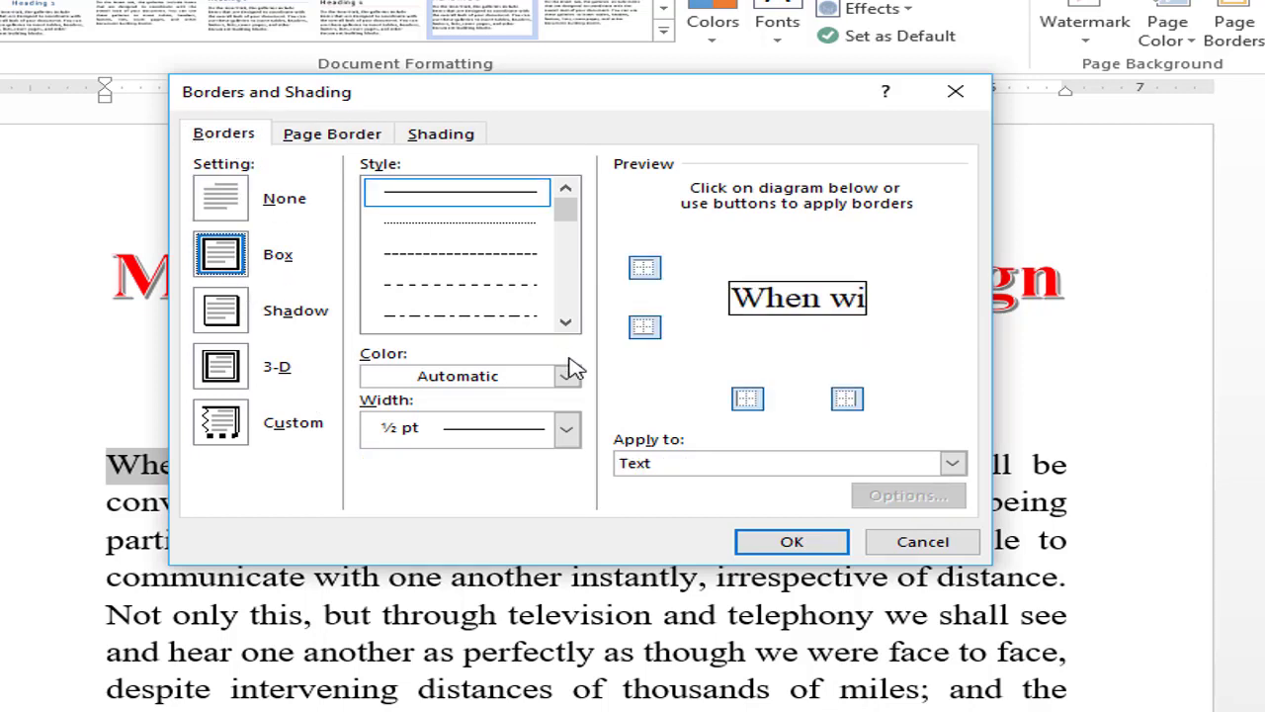
left_click(567, 321)
left_click(567, 321)
left_click(566, 322)
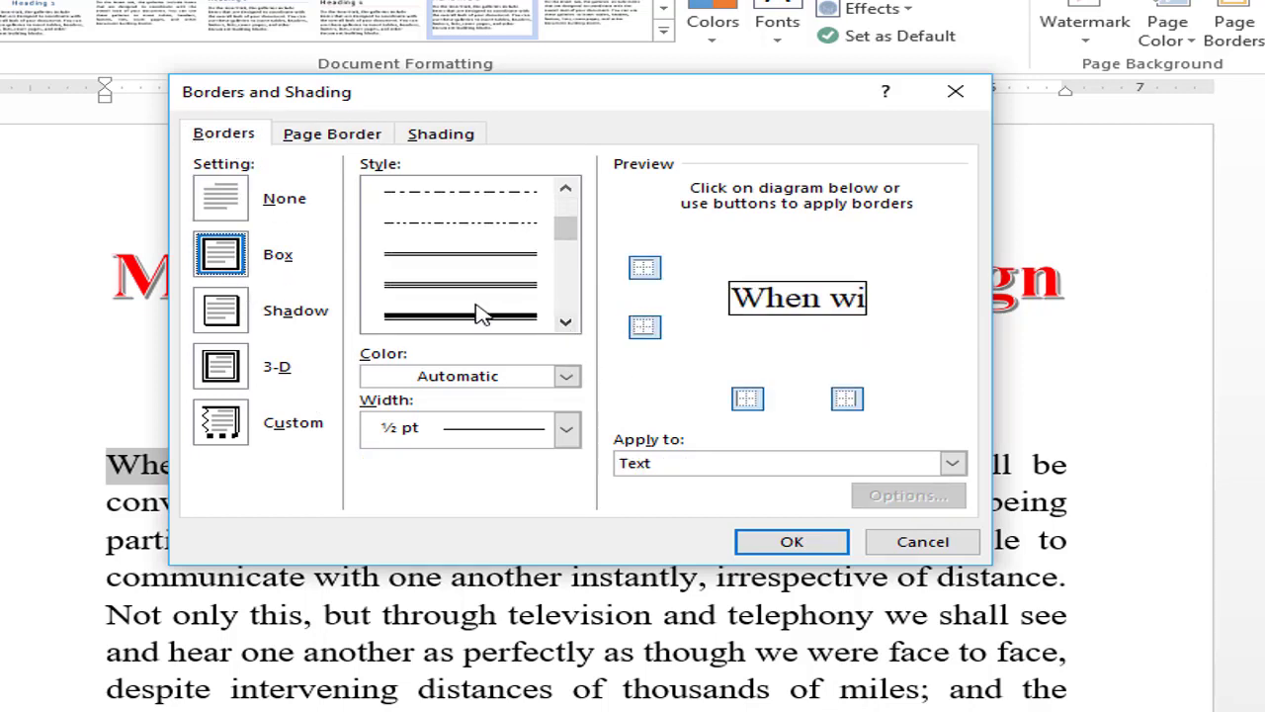
left_click(462, 257)
left_click(794, 535)
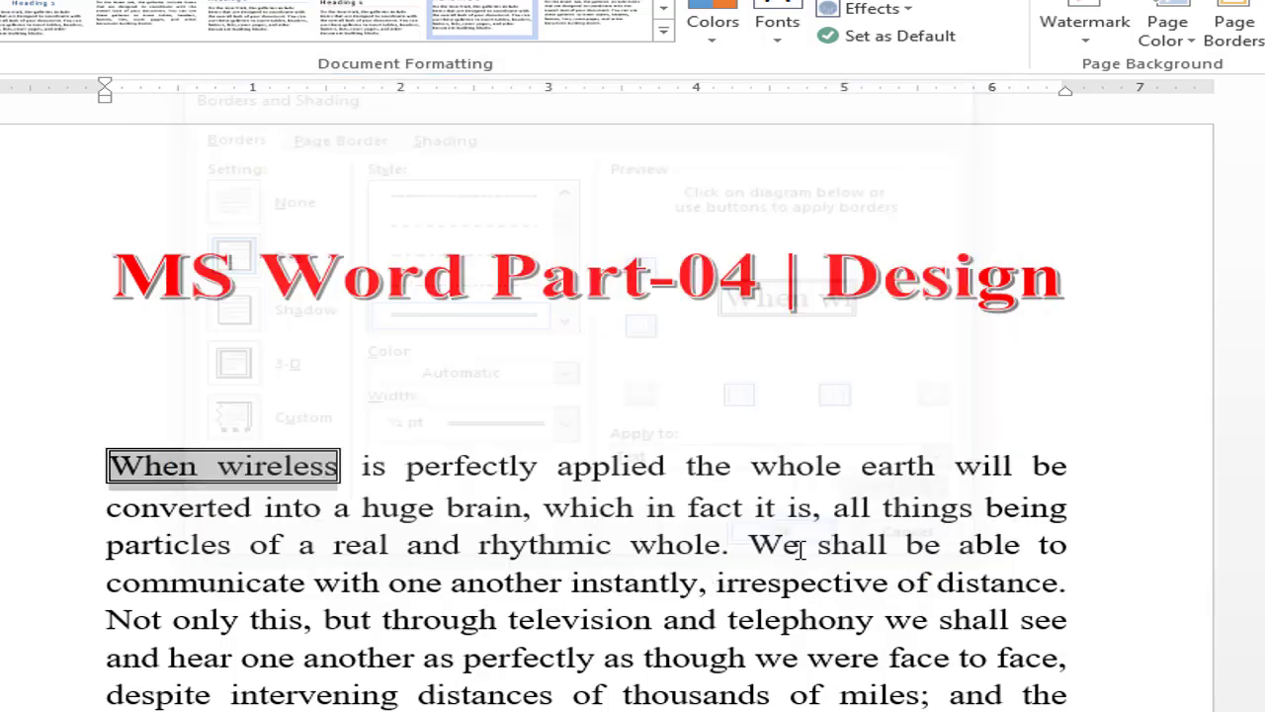
Check the box border around 'When wireless' by deselecting and reselecting the words
left_click(239, 507)
left_click_drag(121, 465, 336, 465)
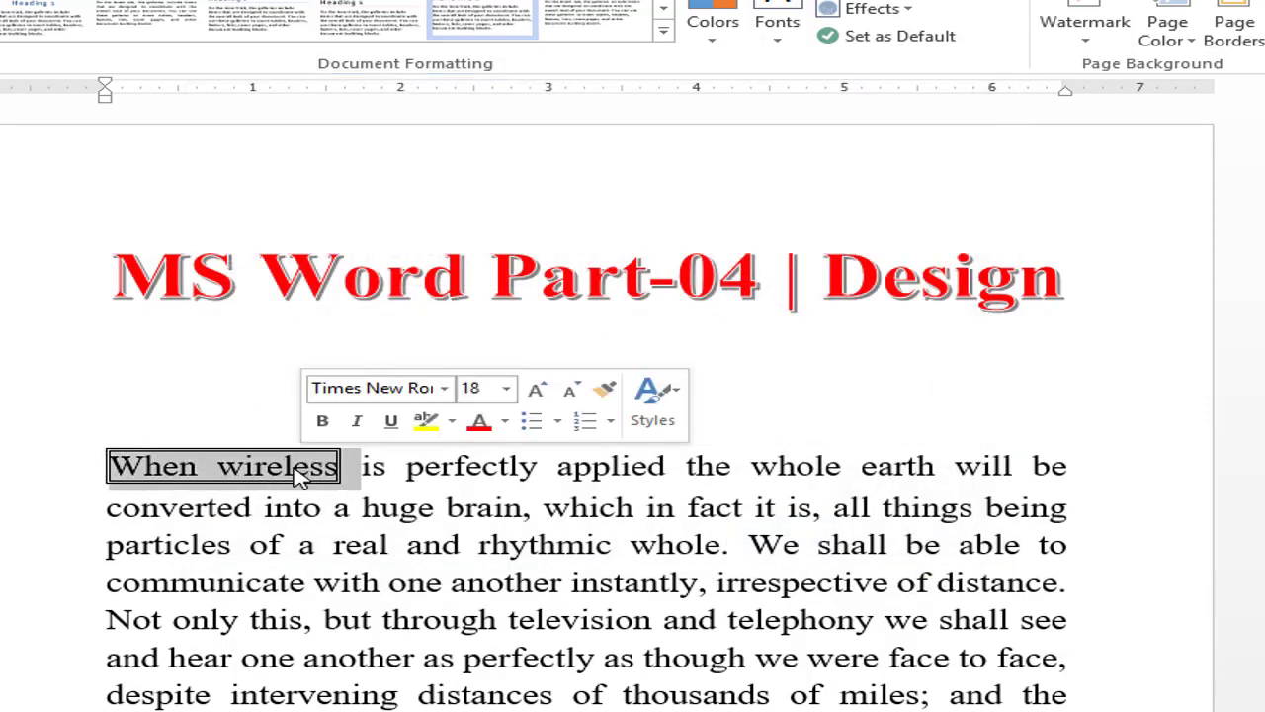
left_click(232, 465)
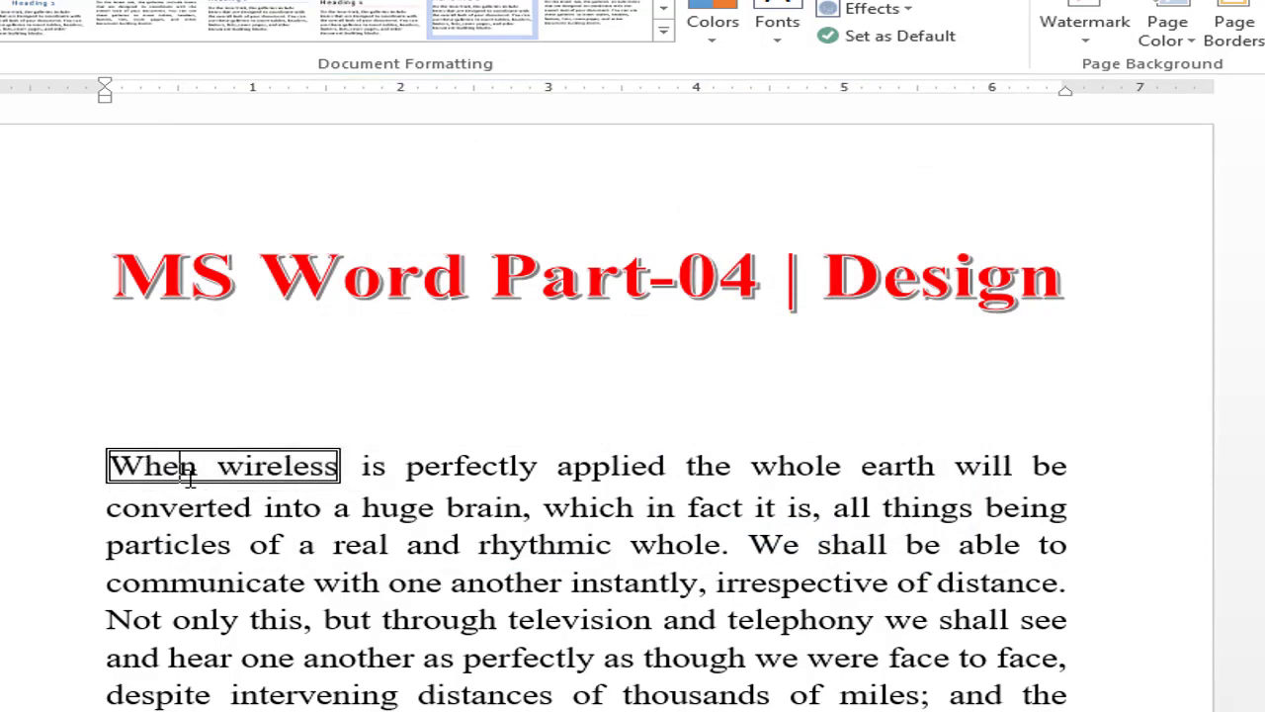